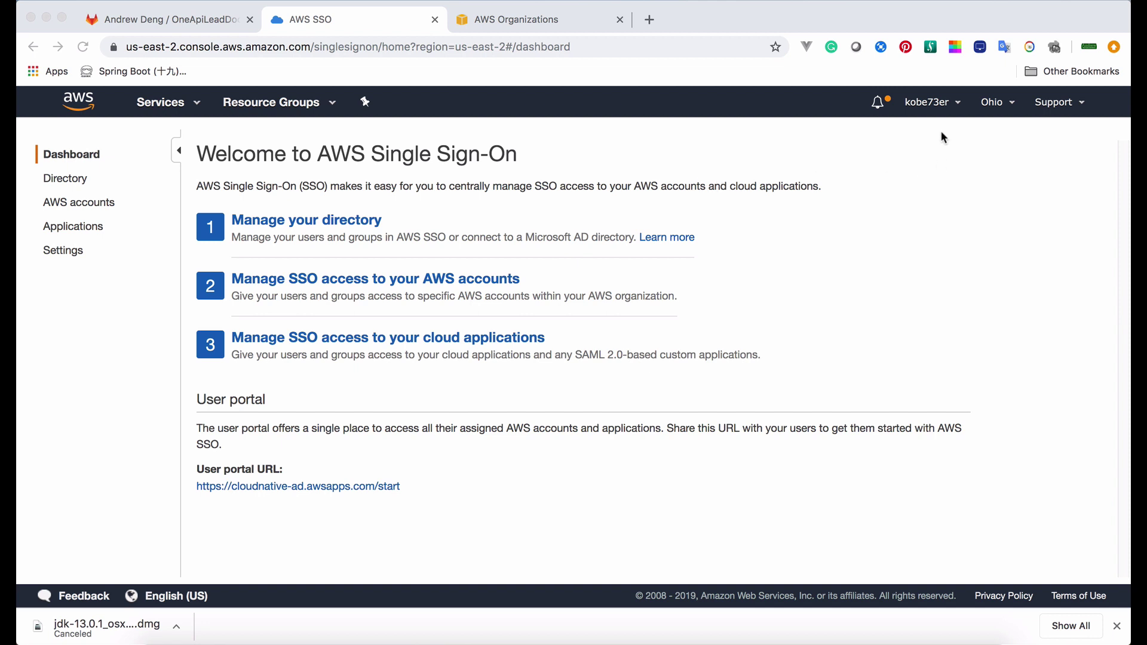
Step: Search the AWS services for "sso" and open AWS Single Sign-On
{"action": "left_click", "coordinate": [174, 108]}
{"action": "left_click", "coordinate": [195, 108]}
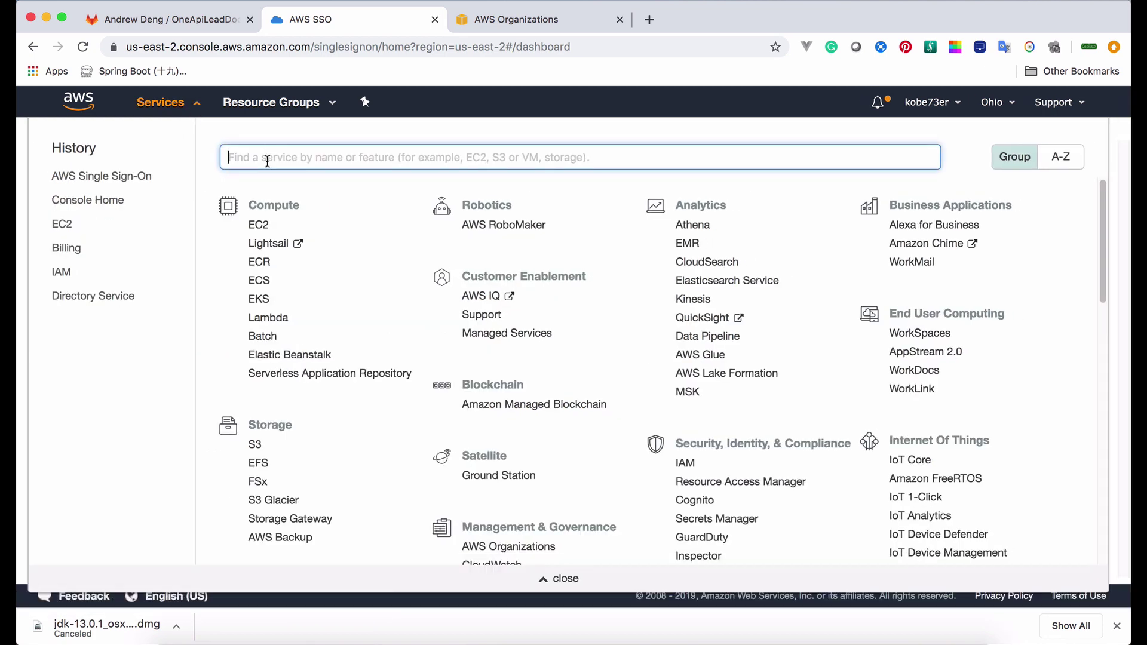
{"action": "type", "text": "sso"}
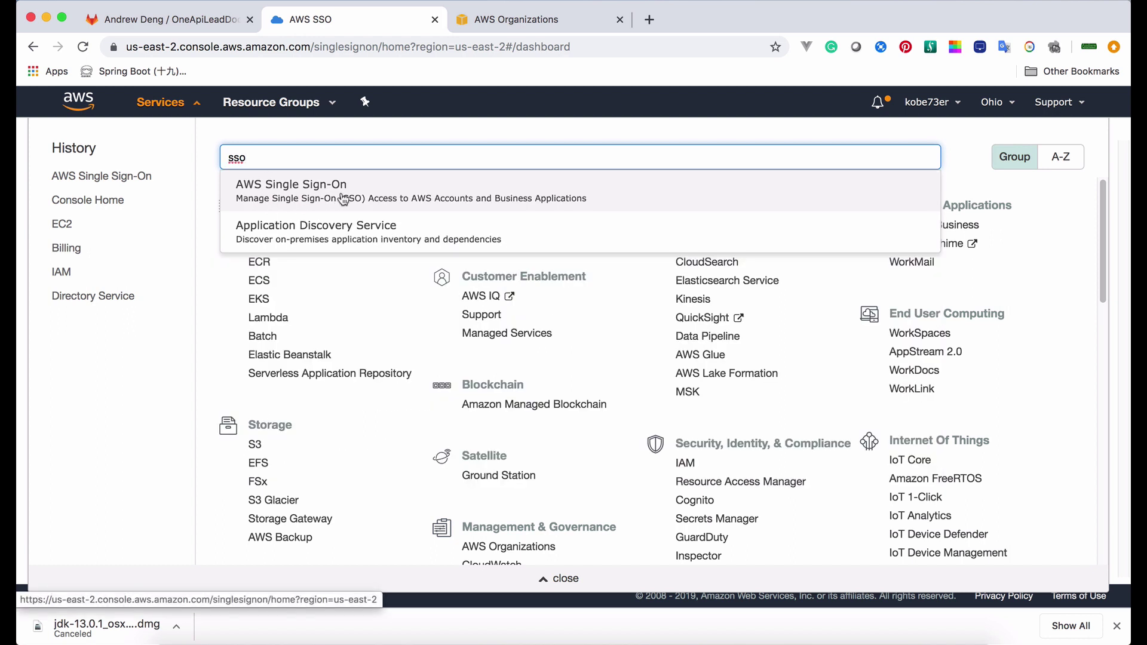
{"action": "left_click", "coordinate": [321, 203]}
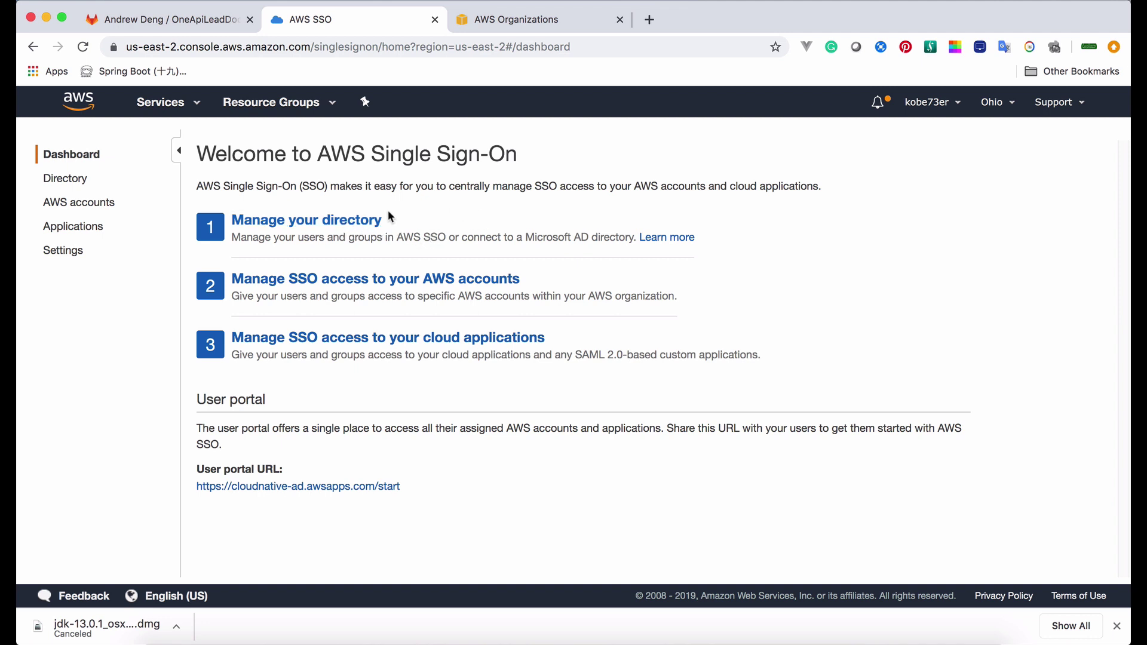
Step: Open the SSO directory management page and review the description of where users and groups are stored
{"action": "left_click", "coordinate": [343, 221]}
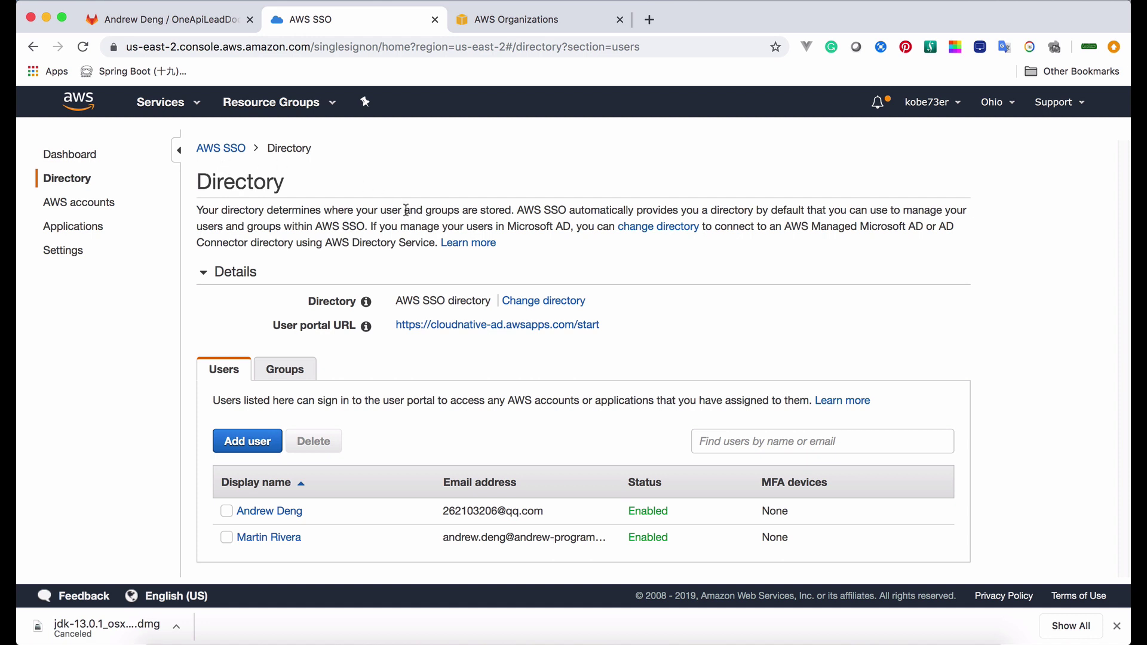
{"action": "left_click_drag", "start_coordinate": [507, 228], "coordinate": [569, 228]}
{"action": "left_click", "coordinate": [533, 244]}
Step: Examine the user detail fields and password options of the add-user form, and cancel without adding a user
{"action": "left_click", "coordinate": [256, 447]}
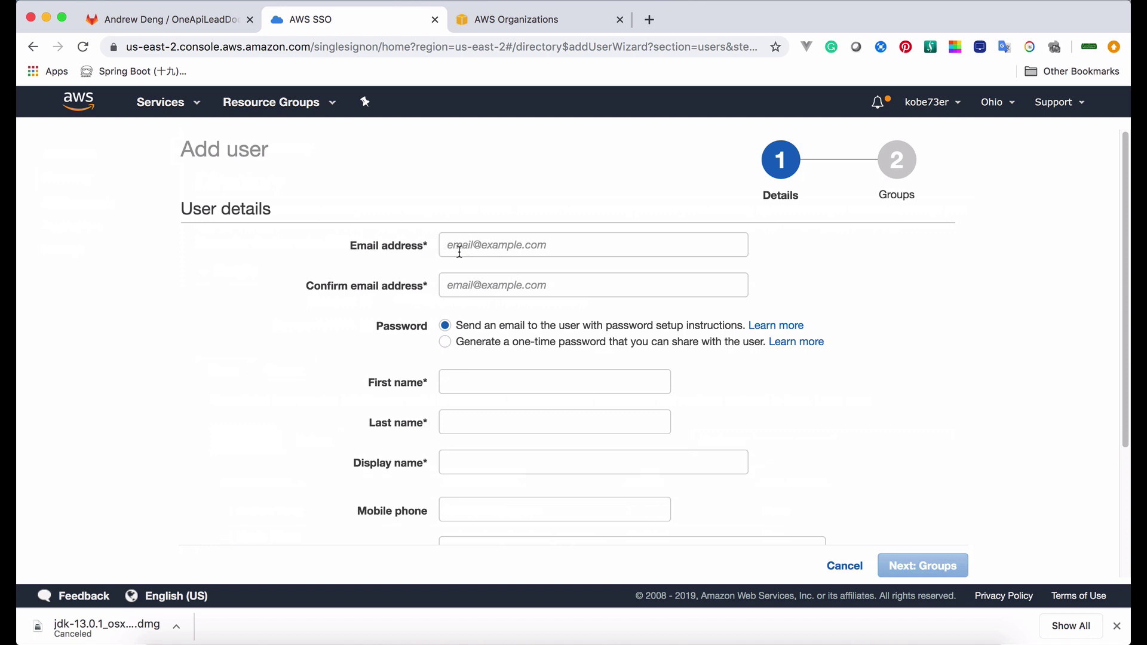
{"action": "scroll", "coordinate": [452, 403], "scroll_direction": "down", "scroll_amount": 1}
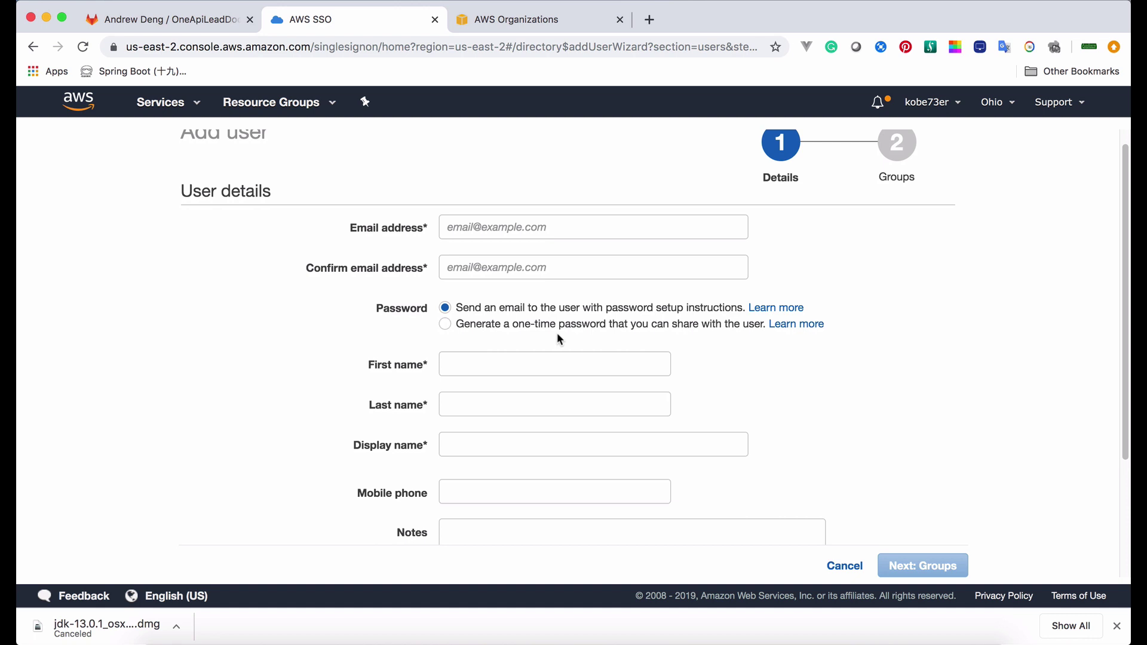
{"action": "scroll", "coordinate": [303, 156], "scroll_direction": "up", "scroll_amount": 1}
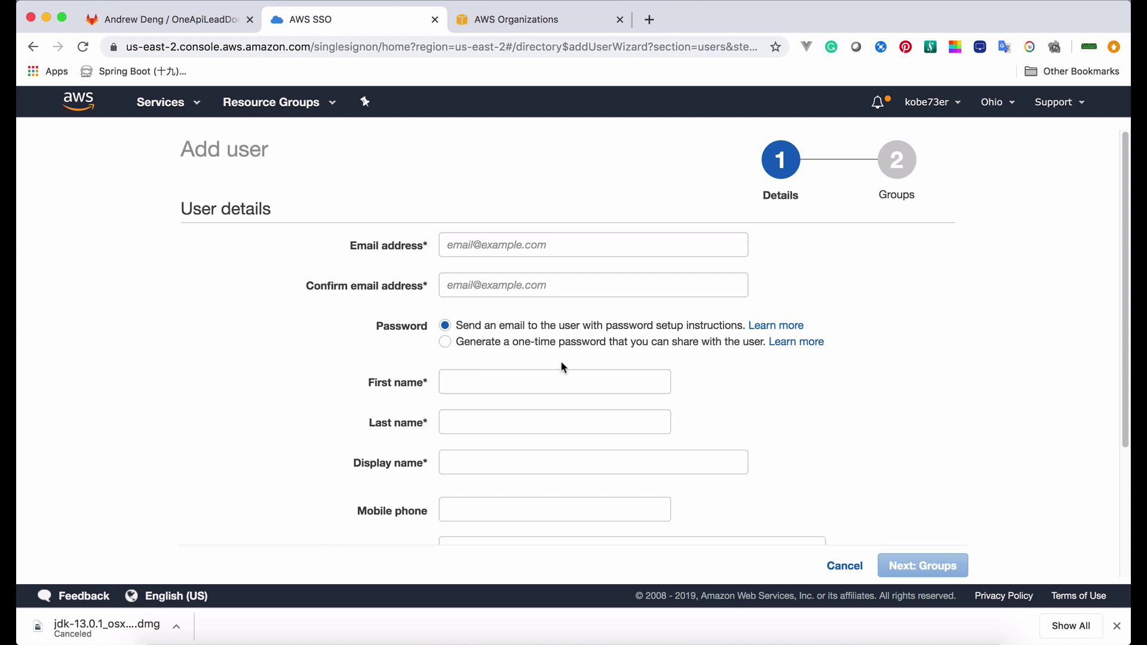
{"action": "scroll", "coordinate": [519, 312], "scroll_direction": "down", "scroll_amount": 2}
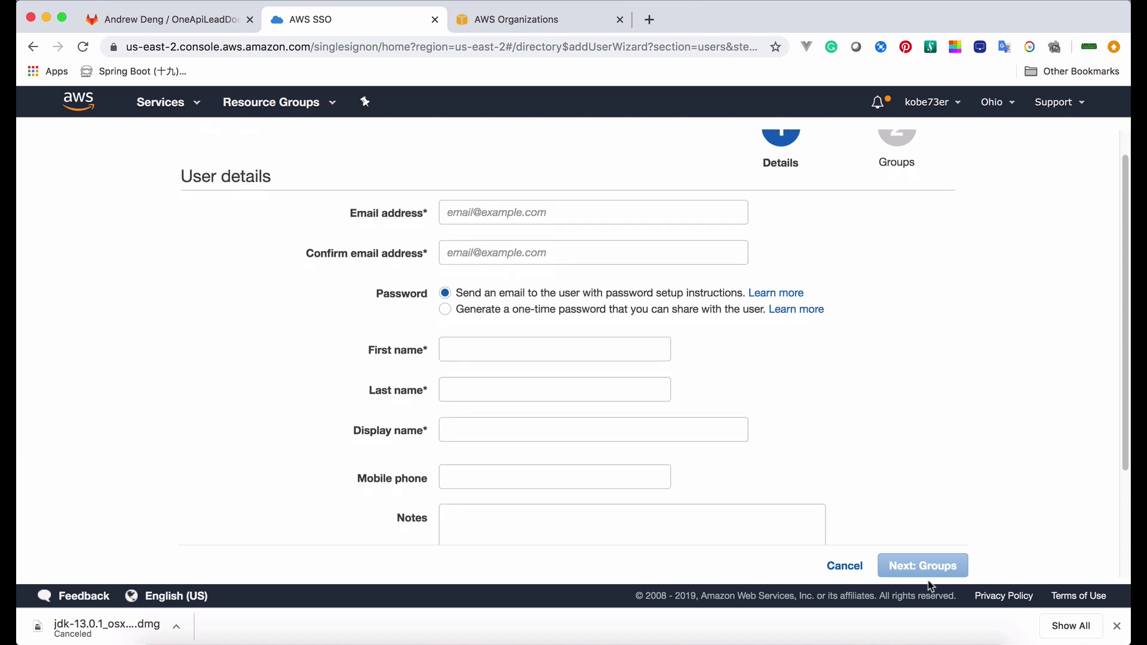
{"action": "left_click", "coordinate": [845, 566]}
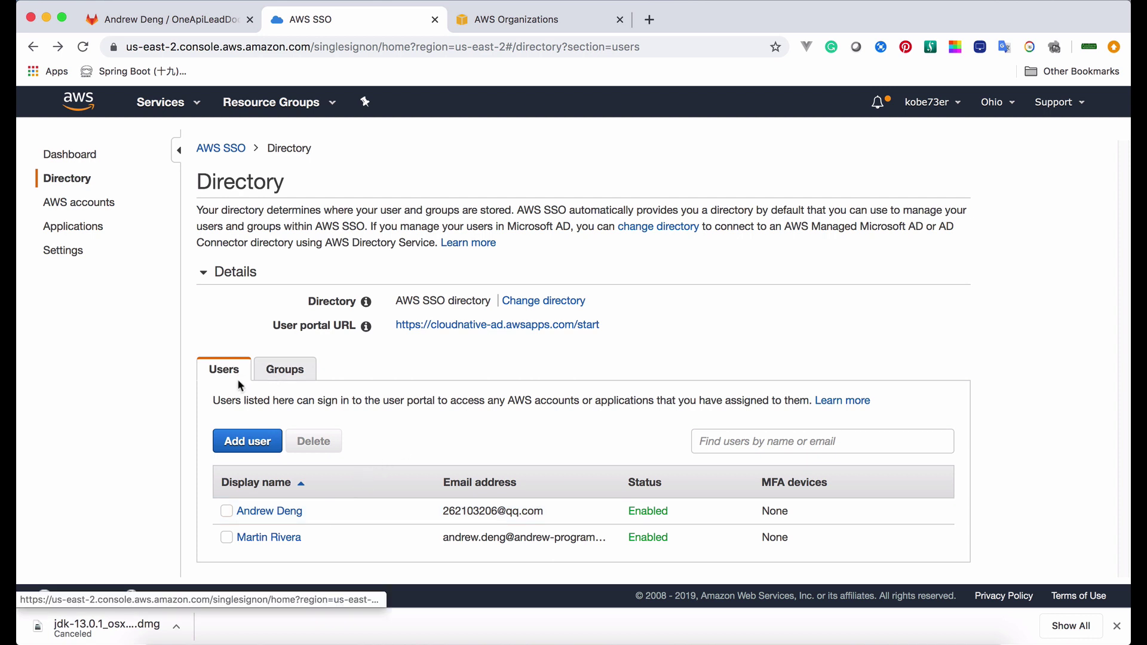
Step: Create a directory group named demo_group with no description
{"action": "left_click", "coordinate": [291, 375]}
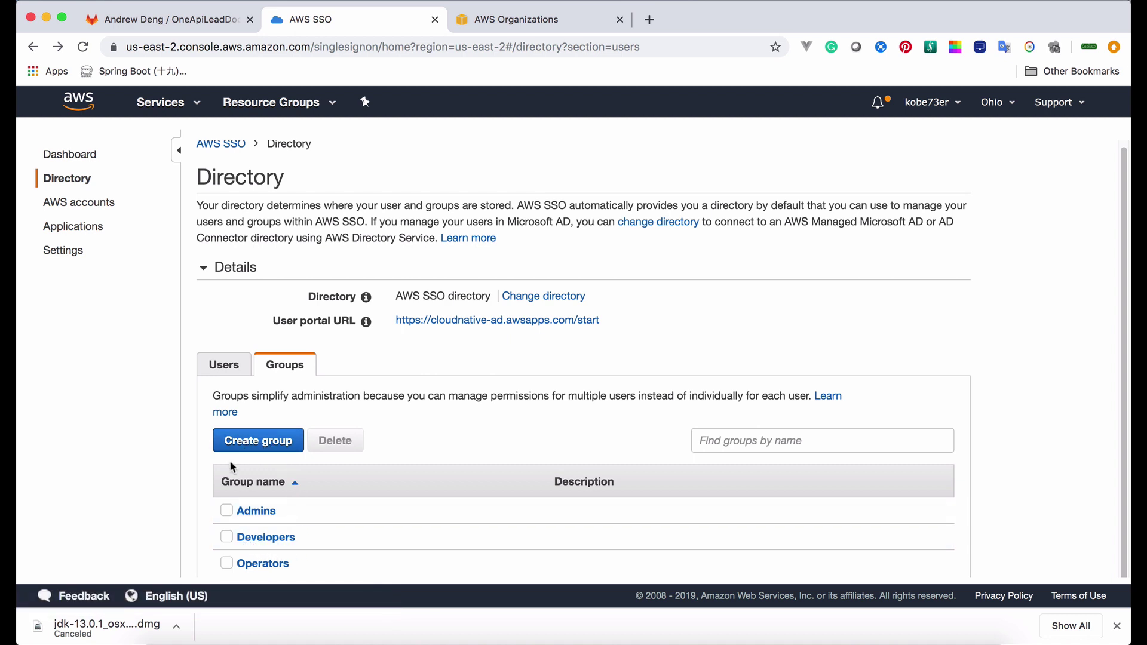
{"action": "left_click", "coordinate": [256, 447]}
{"action": "left_click", "coordinate": [578, 182]}
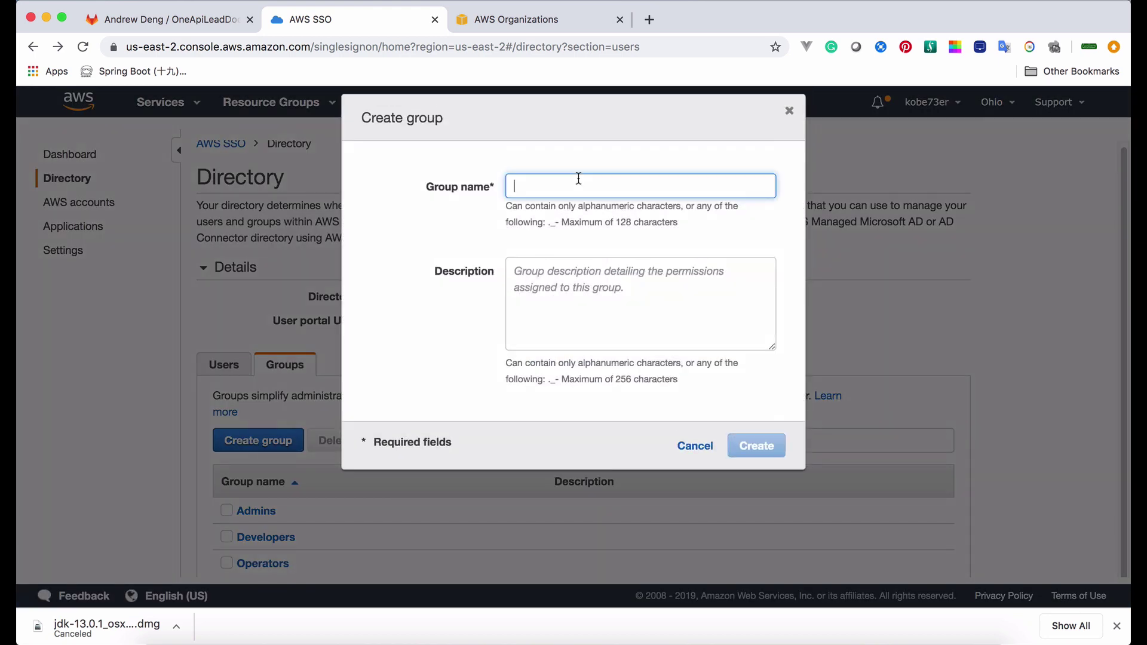
{"action": "type", "text": "demo"}
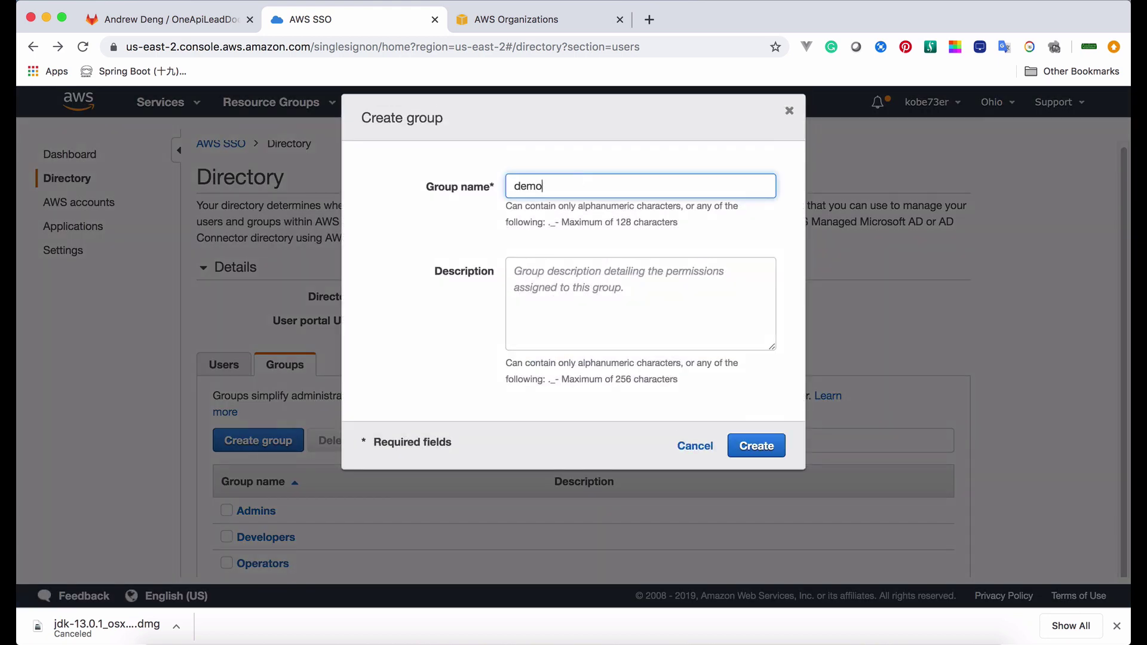
{"action": "type", "text": "_dgrou"}
{"action": "type", "text": "oup"}
{"action": "left_click", "coordinate": [553, 293]}
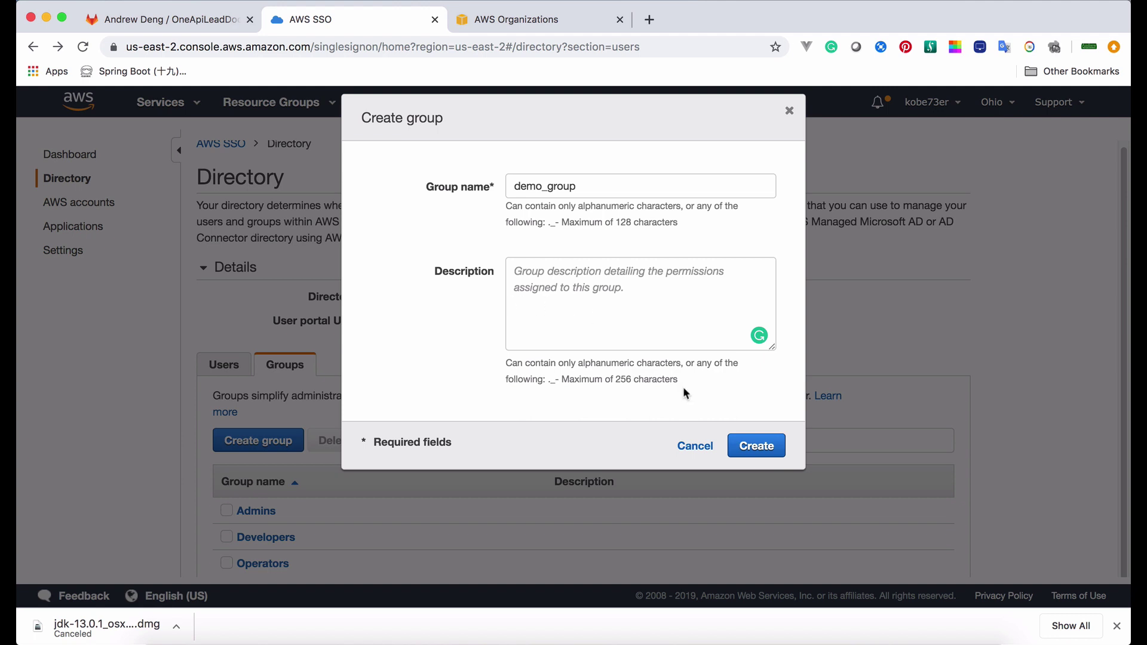
{"action": "left_click", "coordinate": [759, 446]}
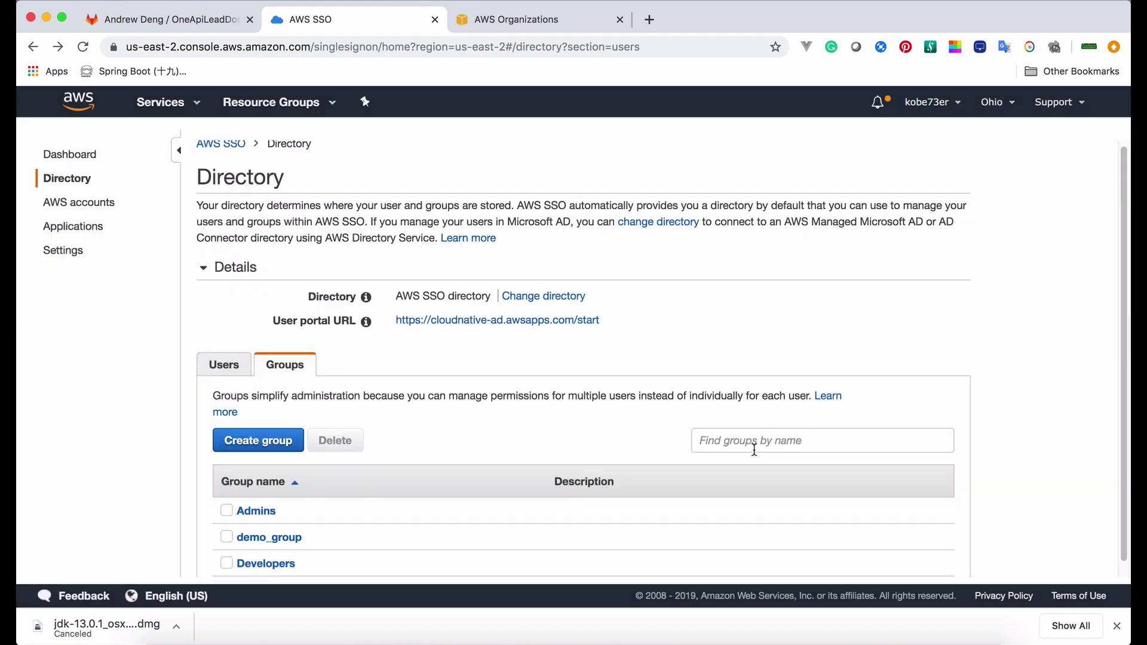
Step: Add both existing directory users to demo_group
{"action": "scroll", "coordinate": [409, 481], "scroll_direction": "down", "scroll_amount": 1}
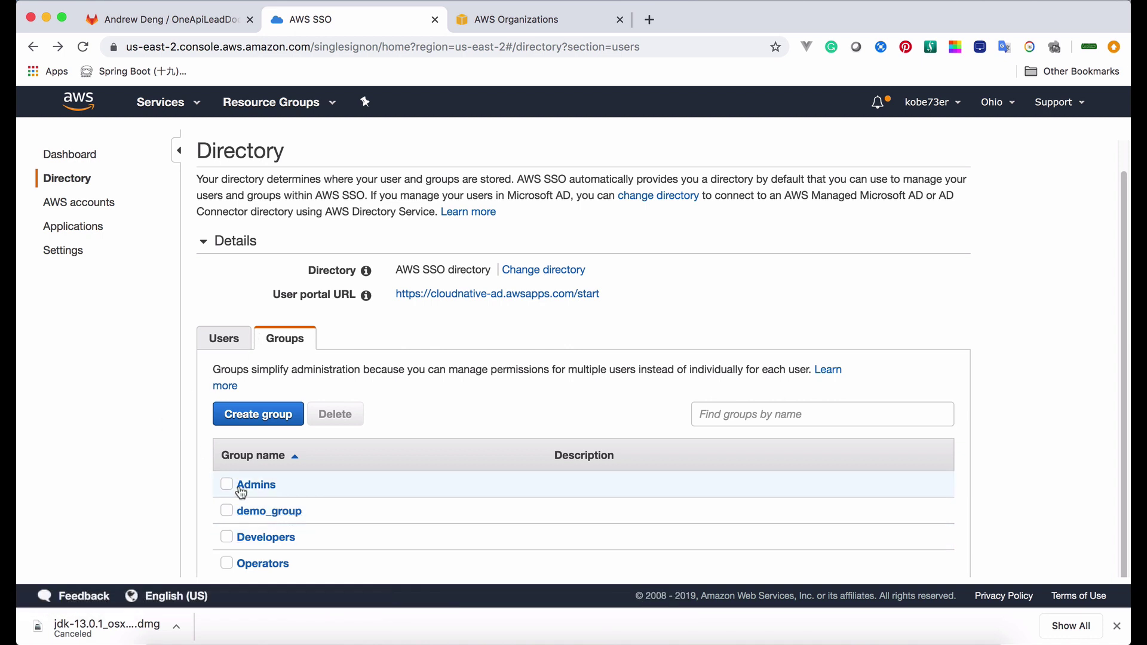
{"action": "left_click", "coordinate": [249, 511]}
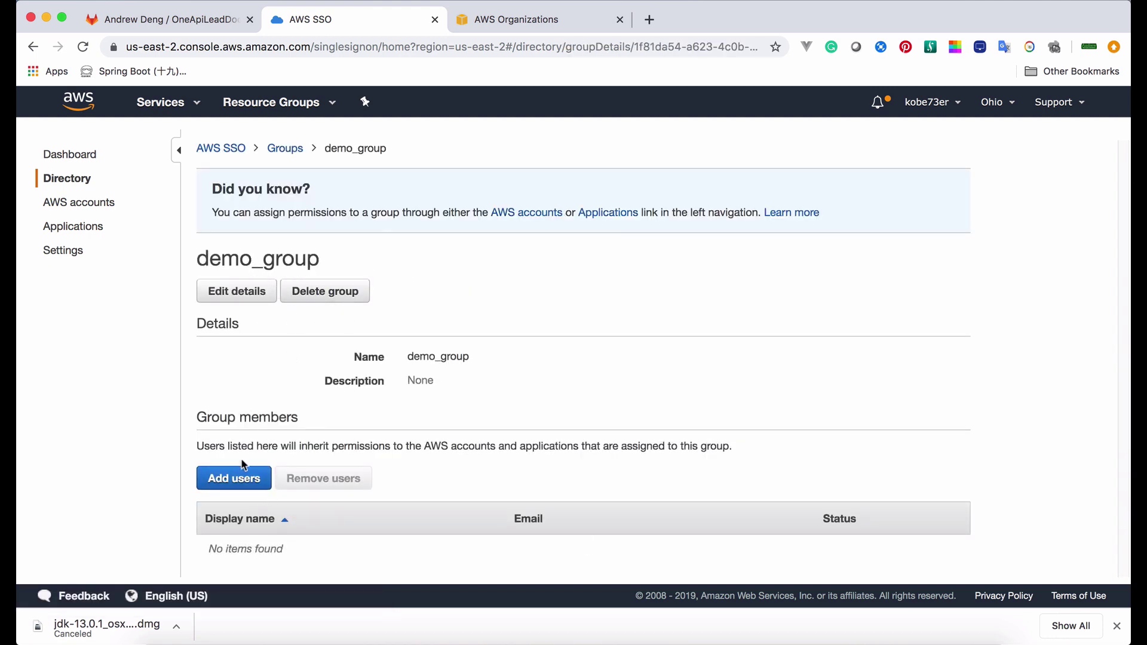
{"action": "left_click", "coordinate": [245, 484]}
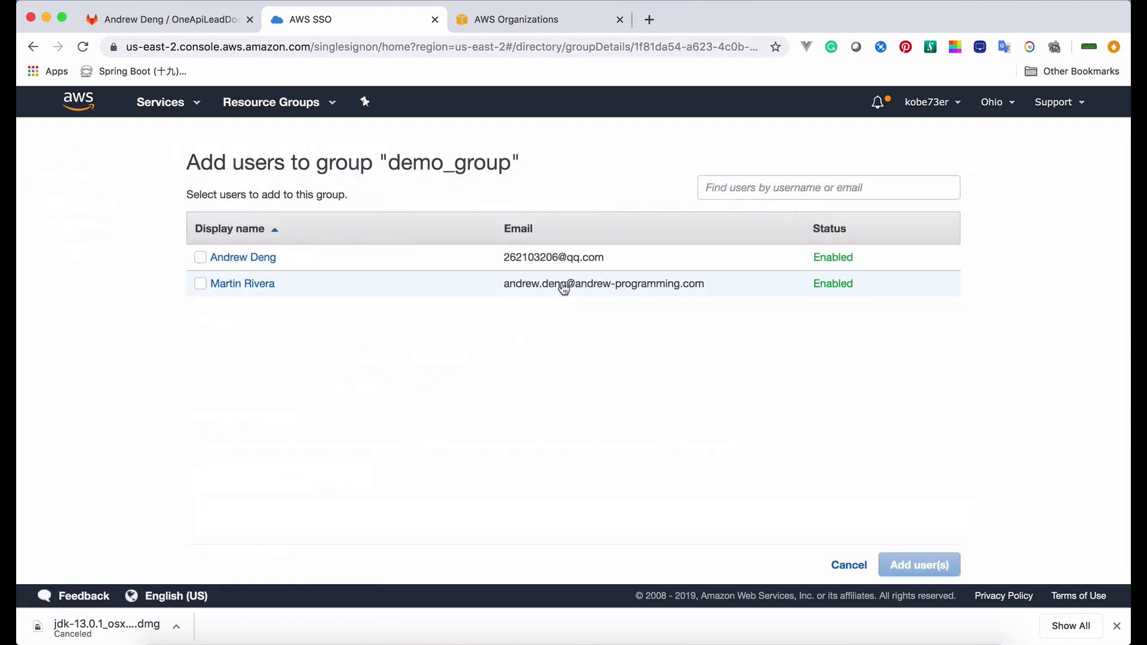
{"action": "left_click", "coordinate": [201, 257]}
{"action": "left_click", "coordinate": [200, 285]}
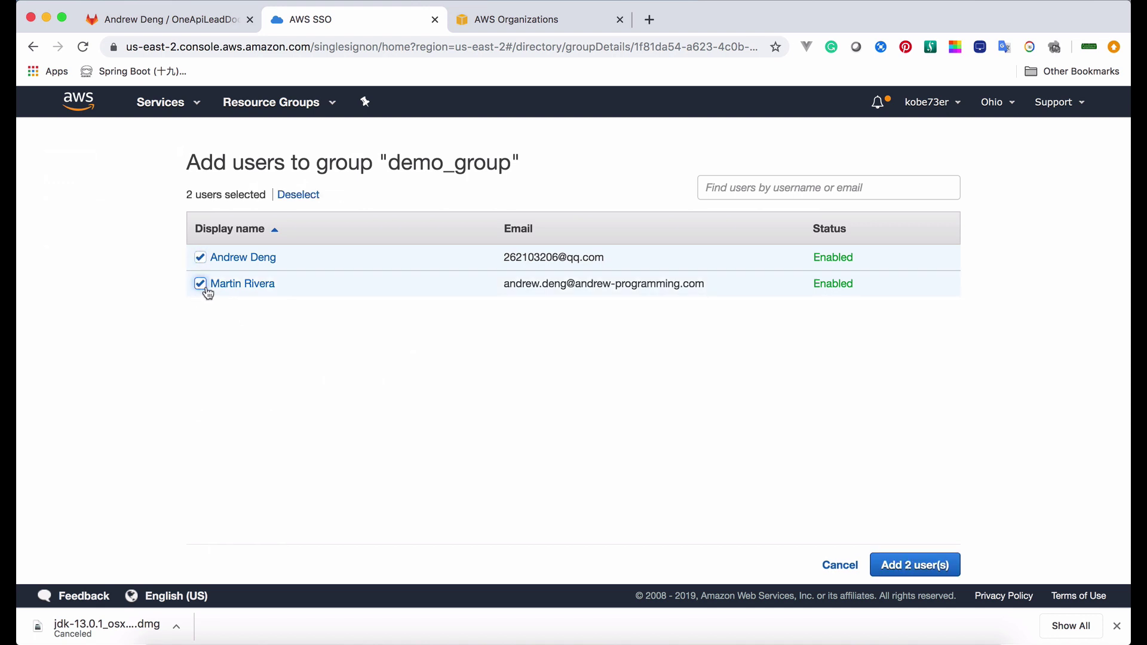
{"action": "left_click", "coordinate": [920, 563]}
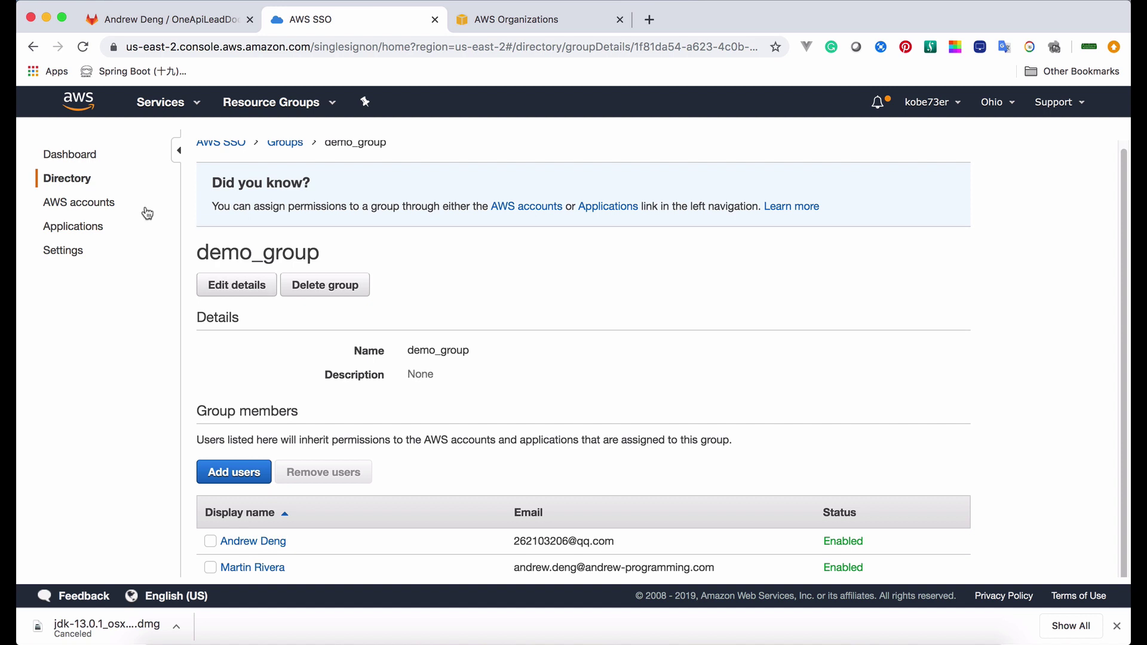
Step: Open the AWS accounts page of SSO and expand the Root node of the organization
{"action": "scroll", "coordinate": [207, 215], "scroll_direction": "up", "scroll_amount": 1}
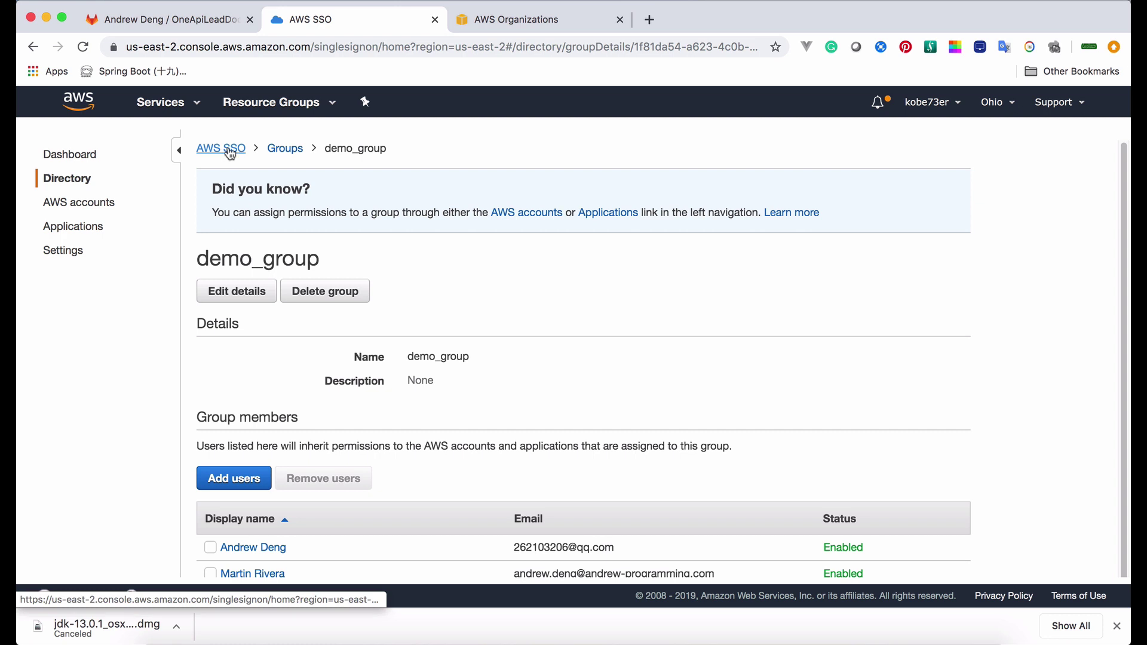
{"action": "left_click", "coordinate": [93, 205]}
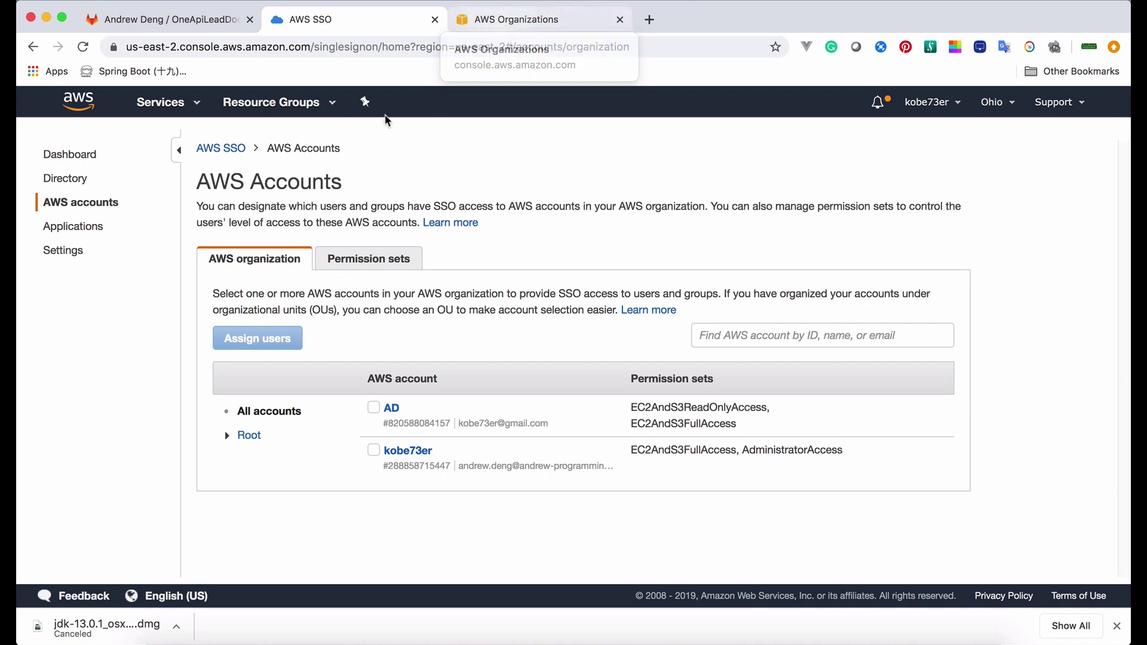
{"action": "left_click", "coordinate": [238, 440]}
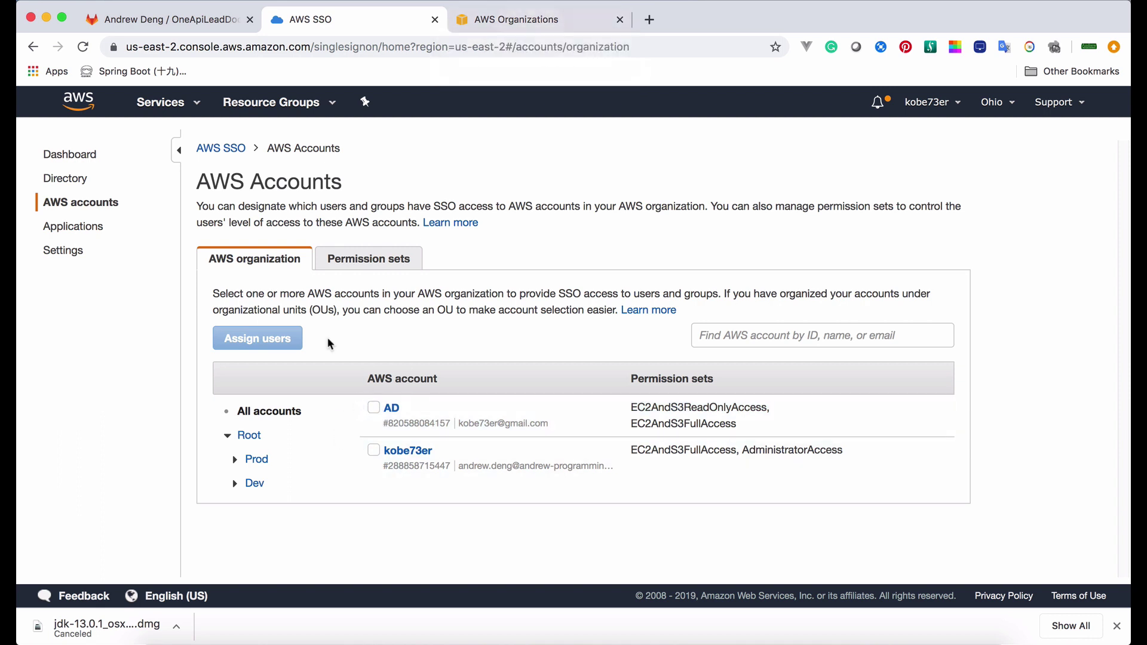
Step: Switch to AWS Organizations, view the options for adding an account, and return to the account list
{"action": "left_click", "coordinate": [500, 25]}
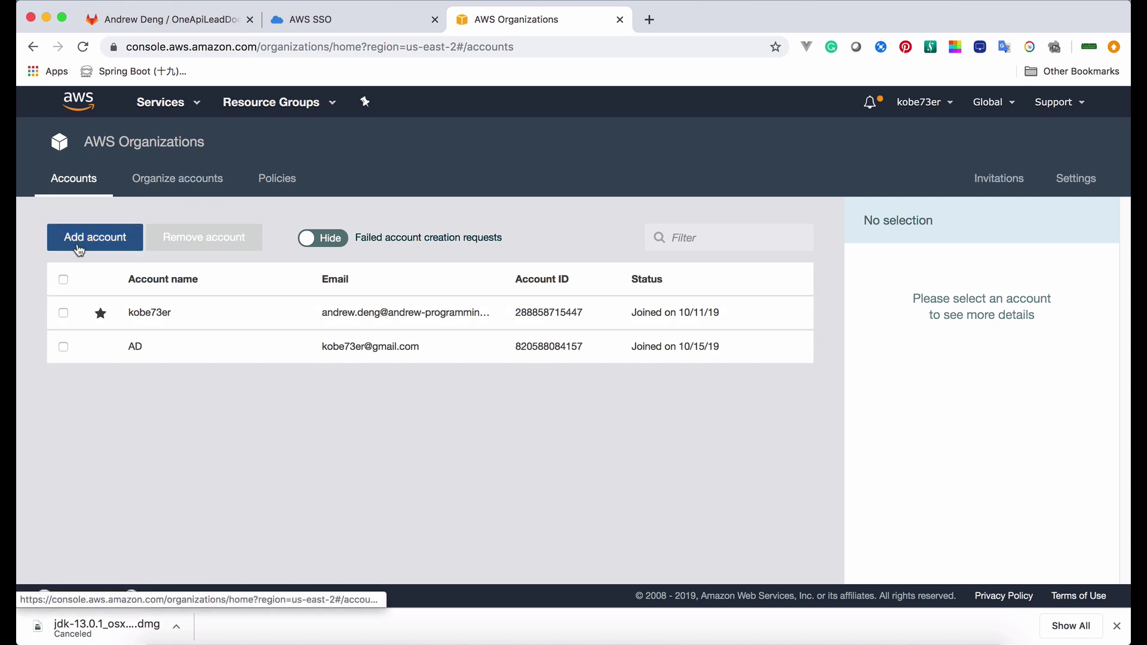
{"action": "left_click", "coordinate": [108, 249]}
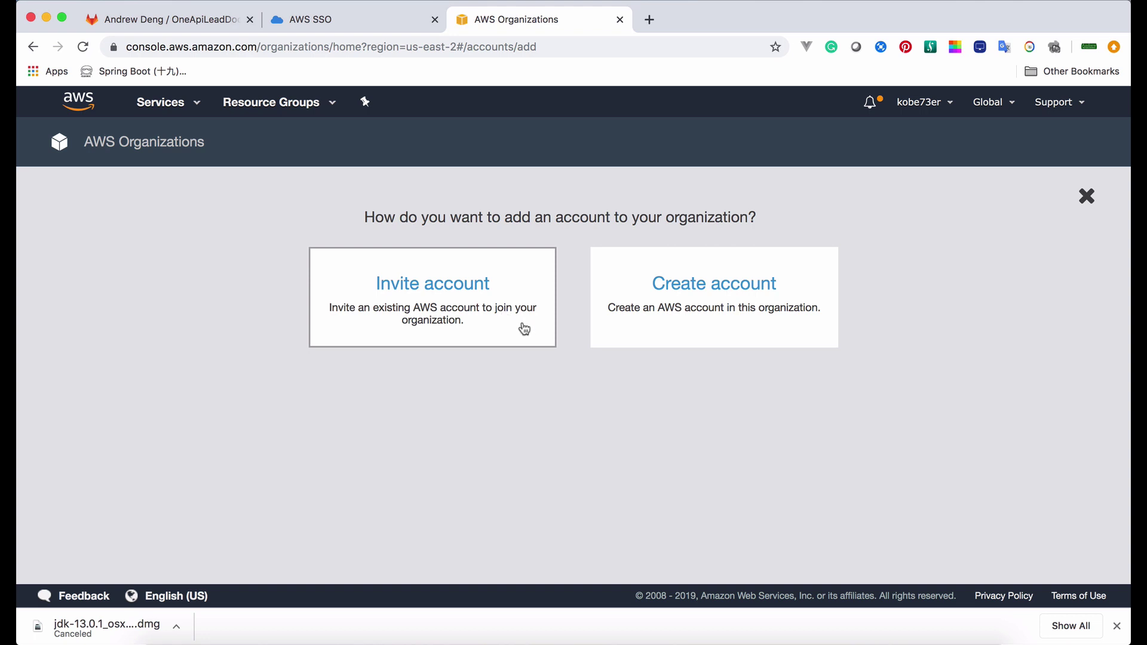
{"action": "left_click", "coordinate": [33, 47]}
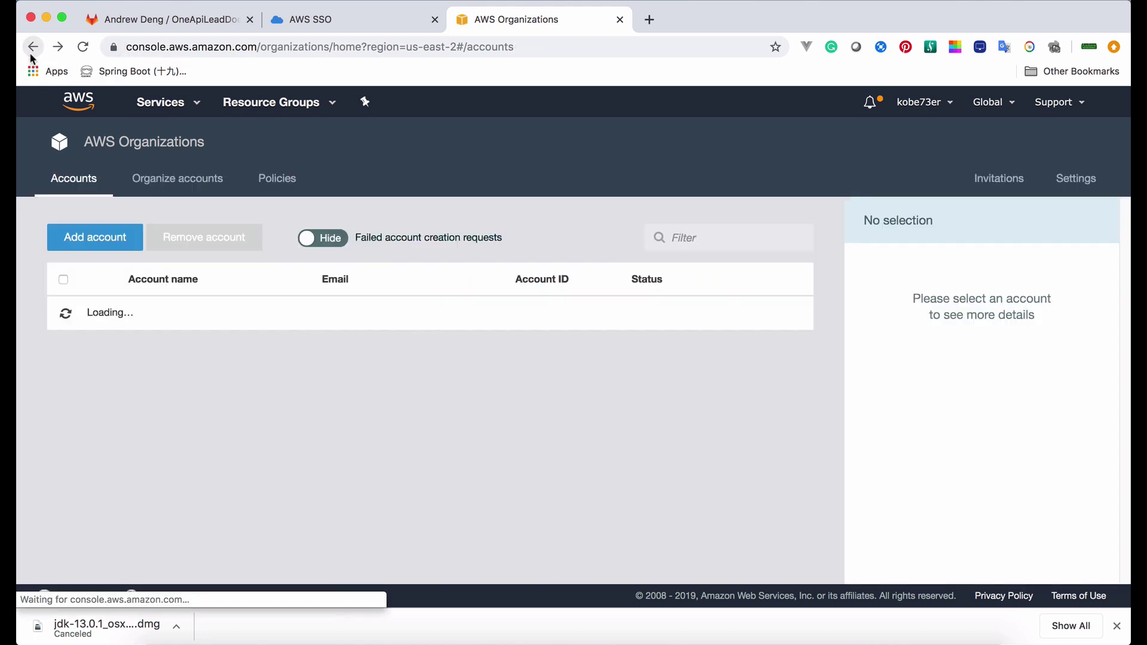
Step: Examine the form for creating a new AWS account in the organization, and cancel it without entering anything
{"action": "left_click", "coordinate": [116, 249]}
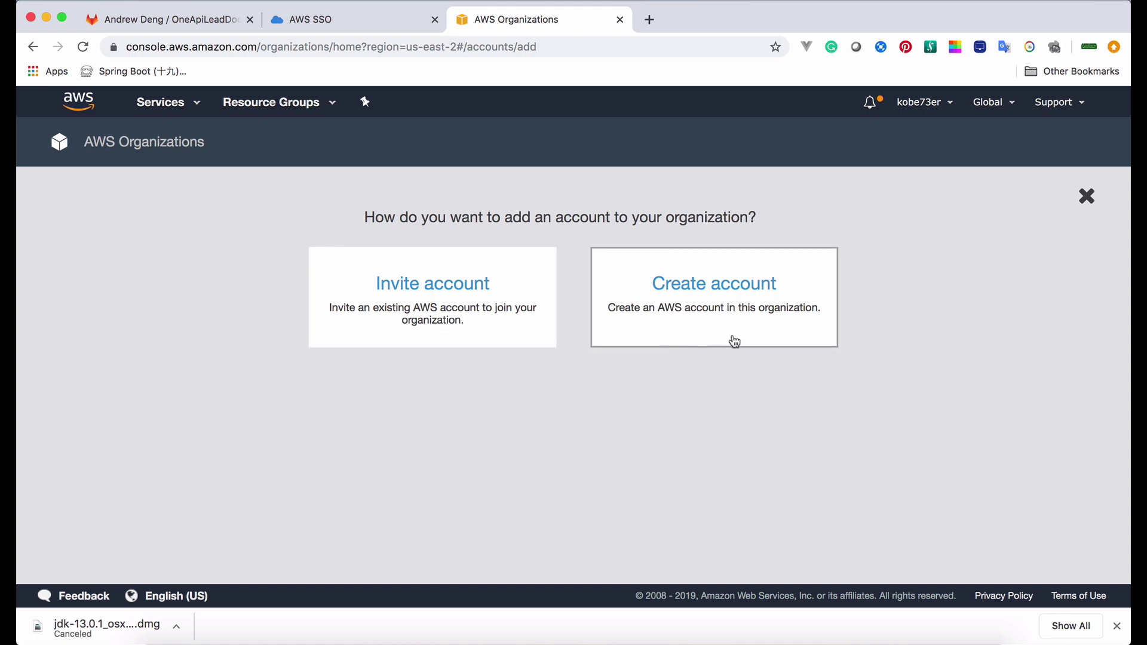
{"action": "left_click", "coordinate": [706, 303]}
{"action": "scroll", "coordinate": [476, 410], "scroll_direction": "down", "scroll_amount": 1}
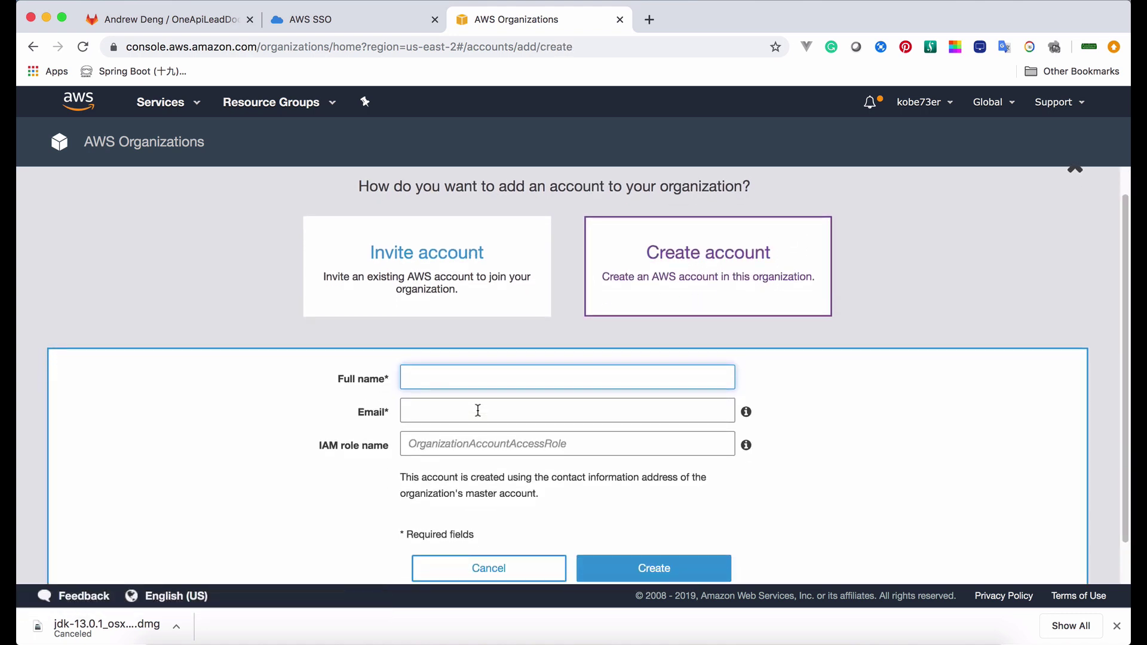
{"action": "scroll", "coordinate": [396, 441], "scroll_direction": "down", "scroll_amount": 2}
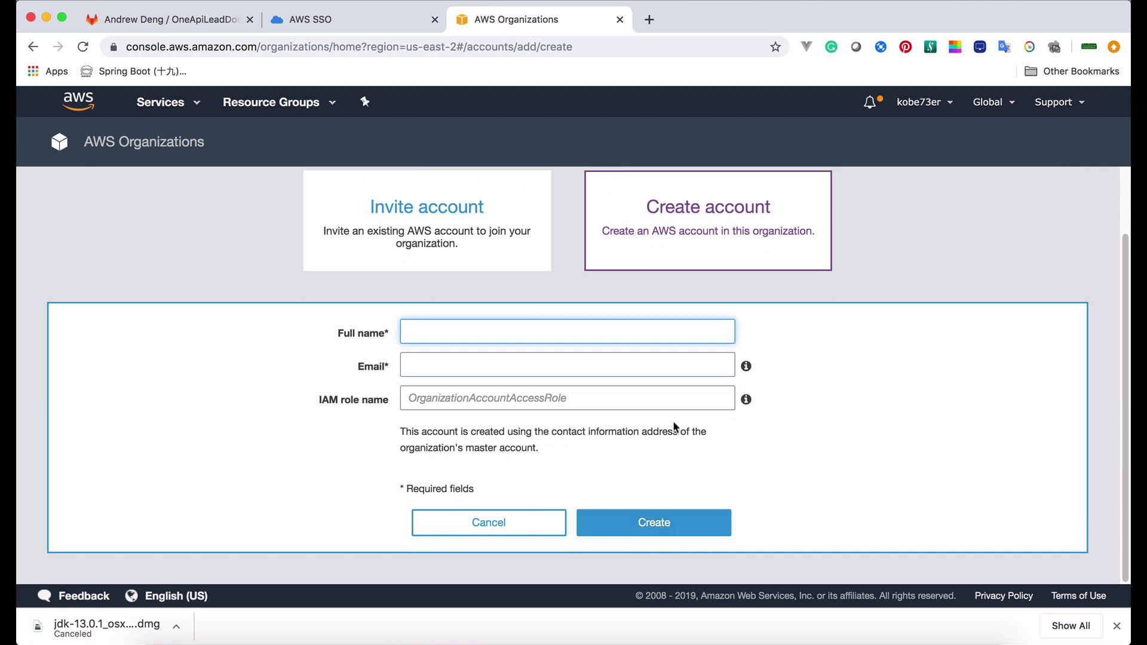
{"action": "scroll", "coordinate": [311, 263], "scroll_direction": "up", "scroll_amount": 3}
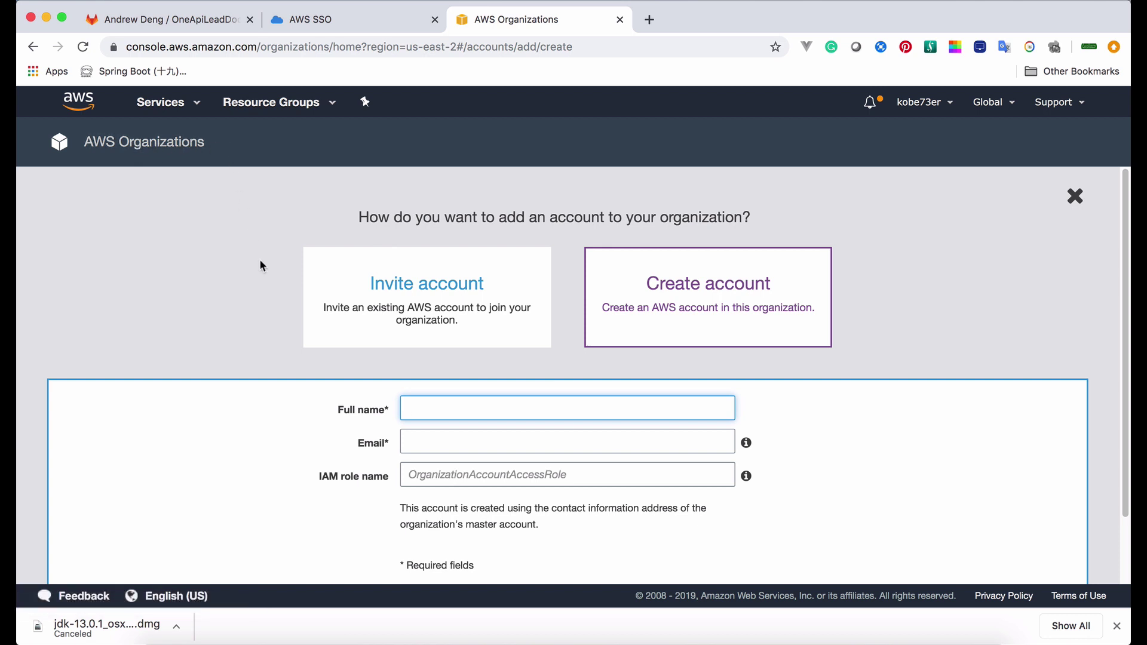
{"action": "scroll", "coordinate": [259, 259], "scroll_direction": "down", "scroll_amount": 1}
{"action": "scroll", "coordinate": [622, 489], "scroll_direction": "down", "scroll_amount": 2}
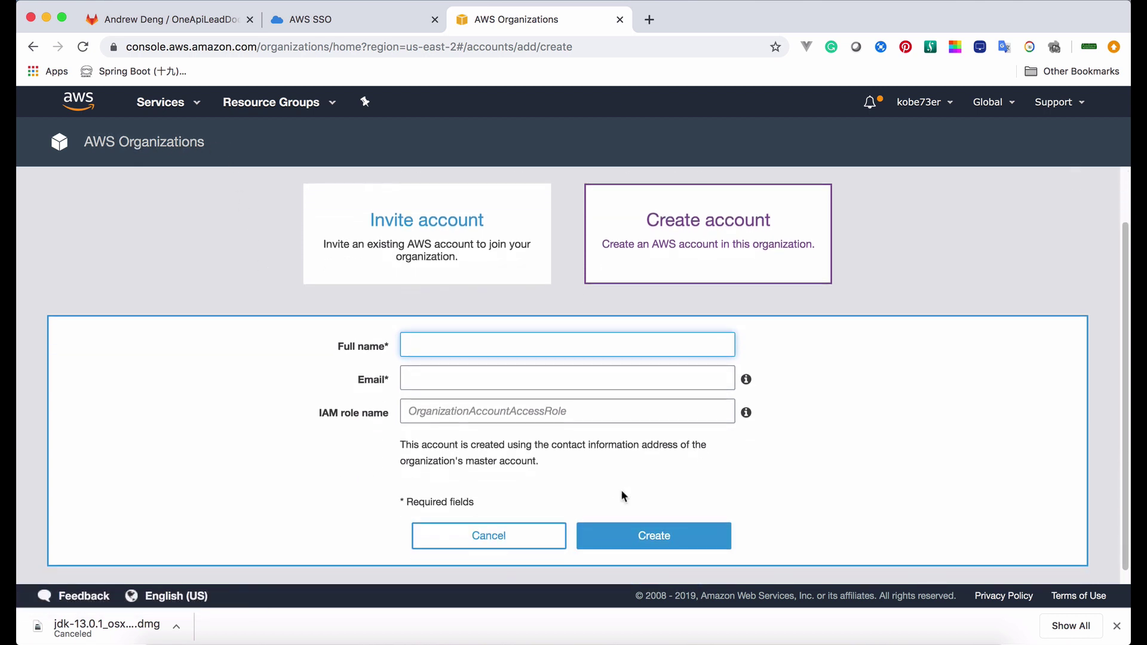
{"action": "left_click", "coordinate": [520, 528]}
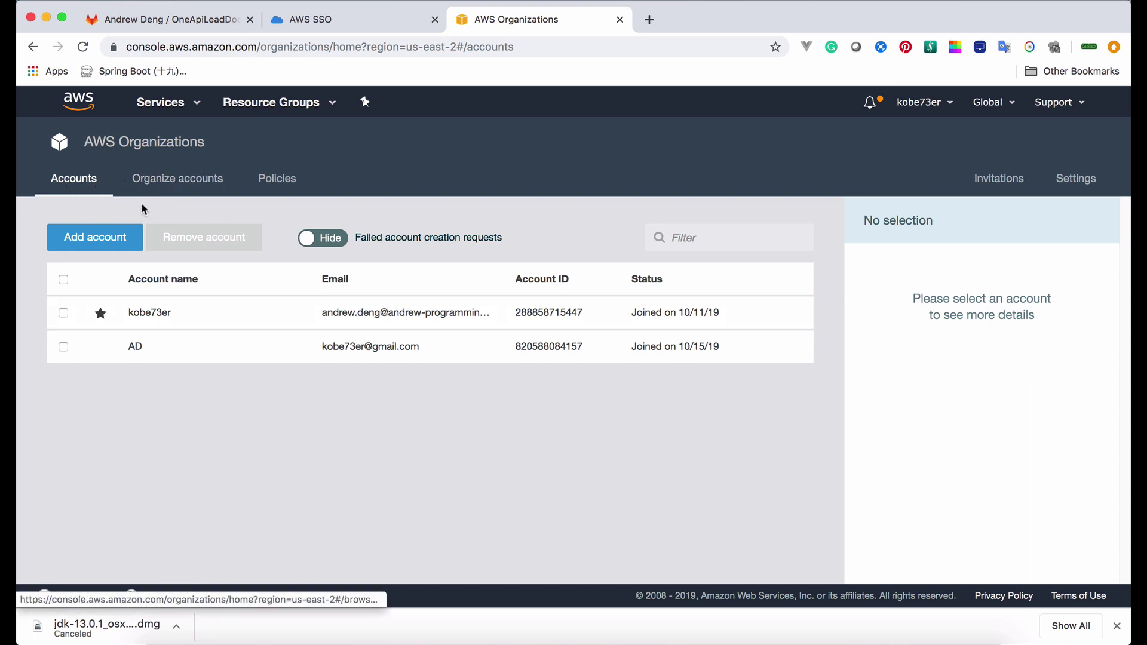
Step: Examine the organization's account tree, including the new organizational unit form and the contents of the Prod unit
{"action": "left_click", "coordinate": [171, 187]}
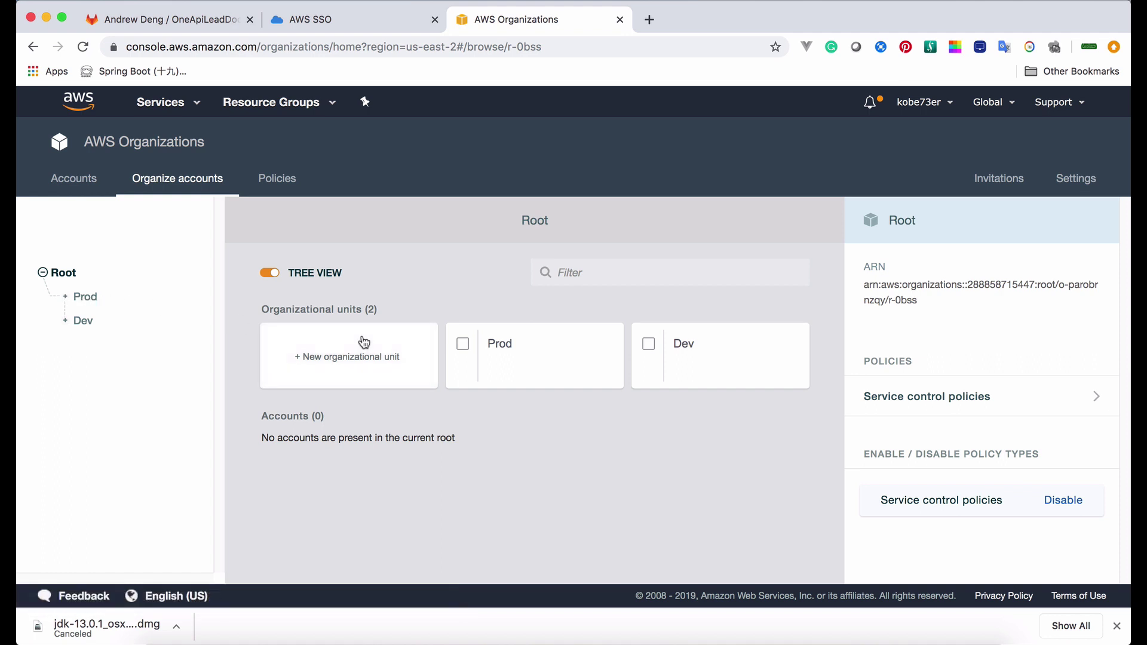
{"action": "left_click", "coordinate": [65, 320]}
{"action": "left_click", "coordinate": [300, 358]}
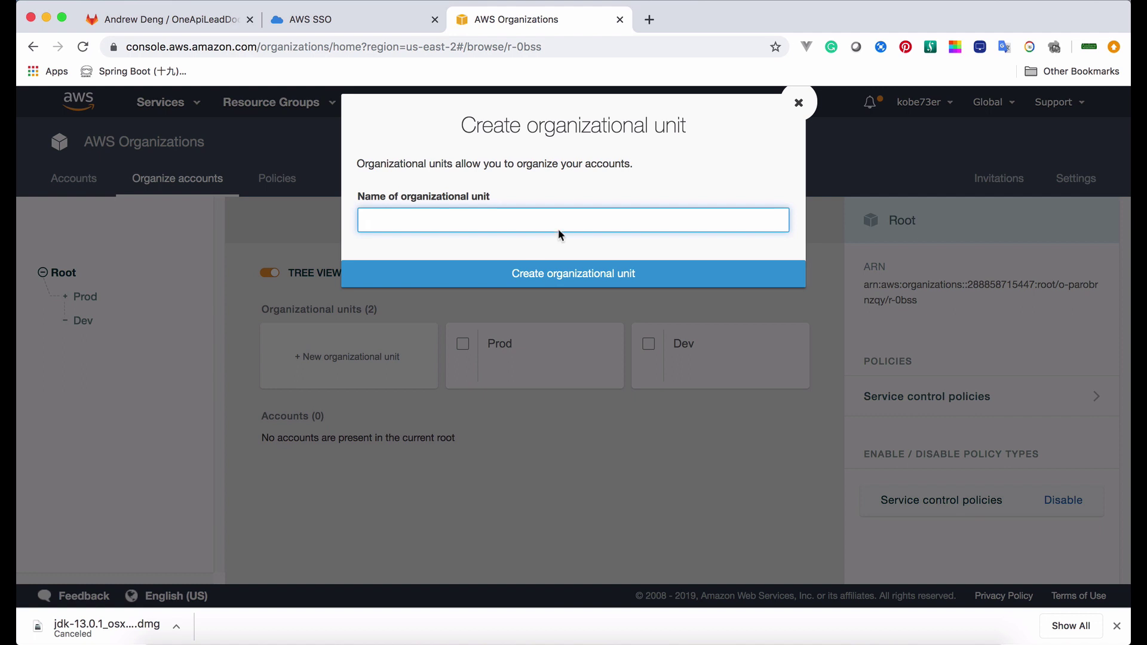
{"action": "left_click", "coordinate": [799, 103]}
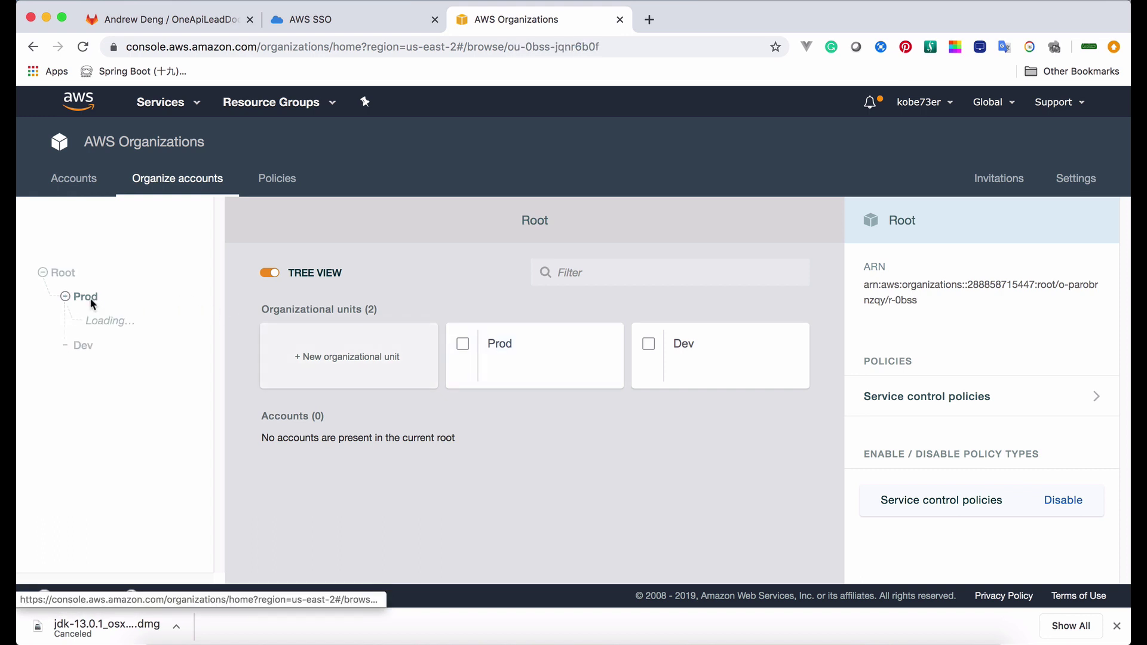
{"action": "left_click", "coordinate": [90, 298]}
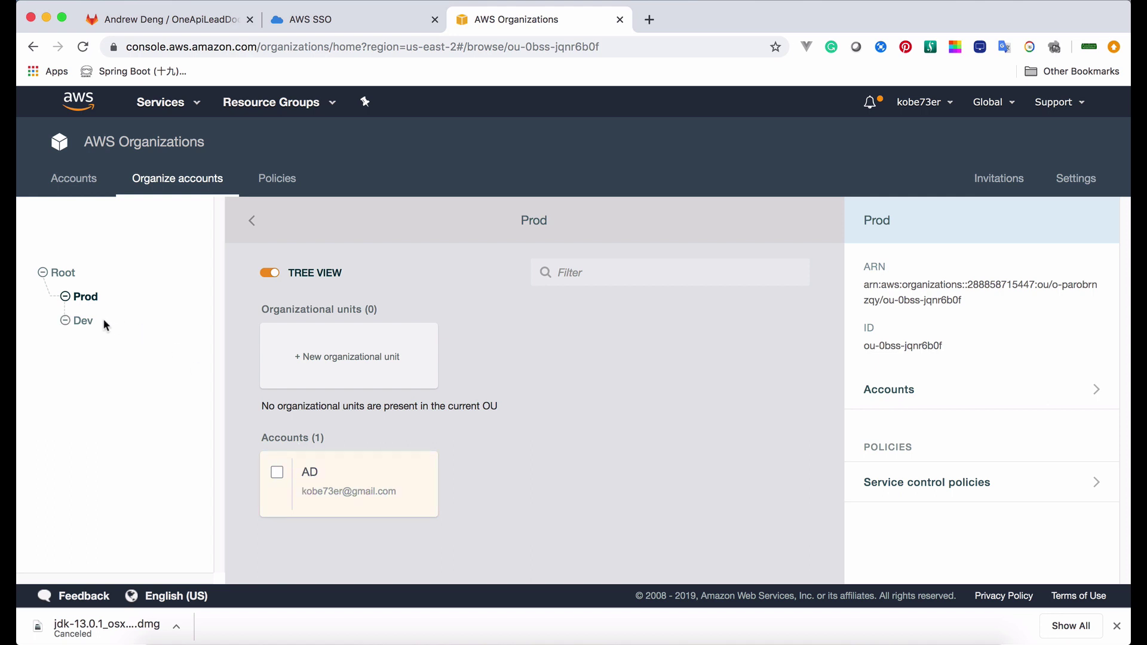
Step: View the contents of the Dev organizational unit and return to the account list in AWS SSO
{"action": "left_click", "coordinate": [86, 321]}
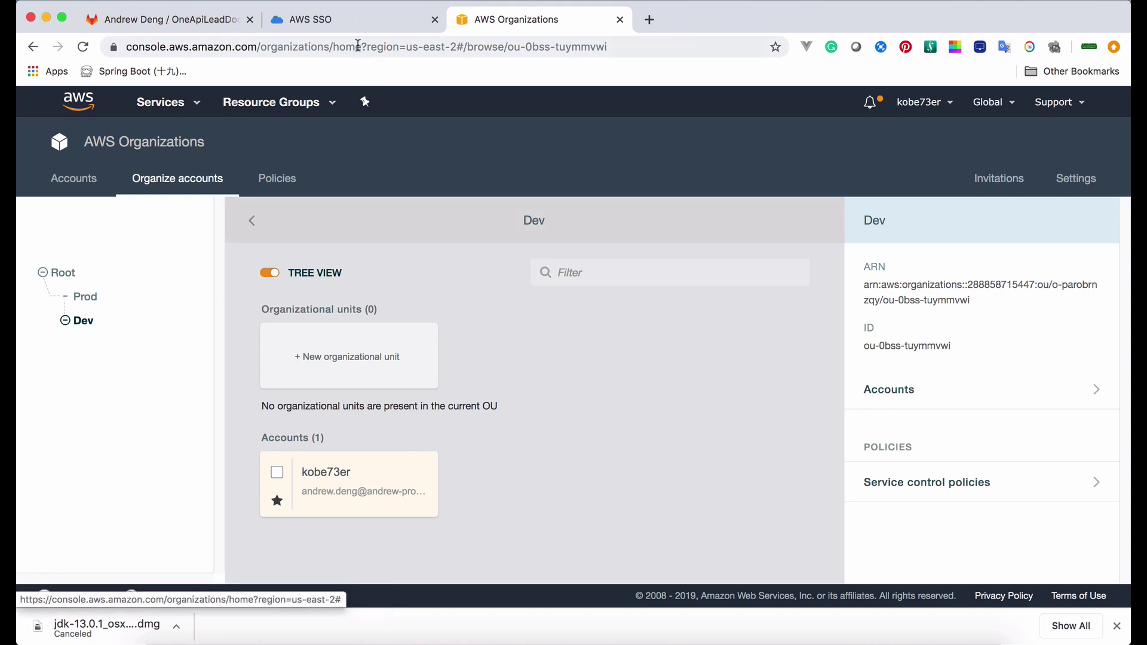
{"action": "left_click", "coordinate": [322, 20]}
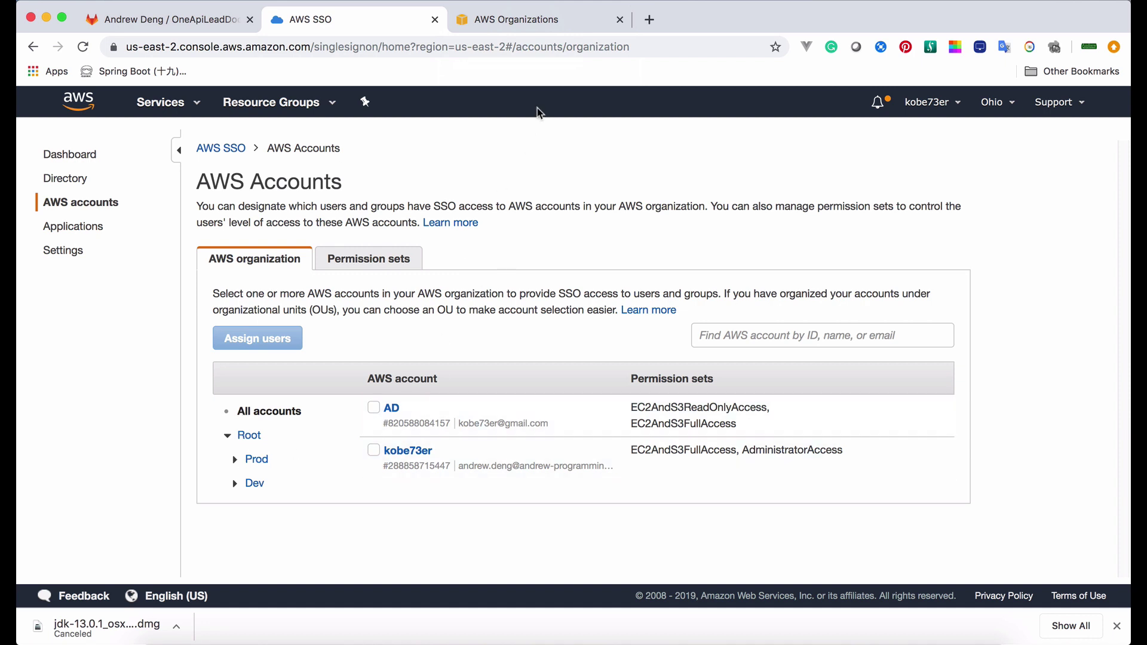
{"action": "left_click", "coordinate": [392, 419]}
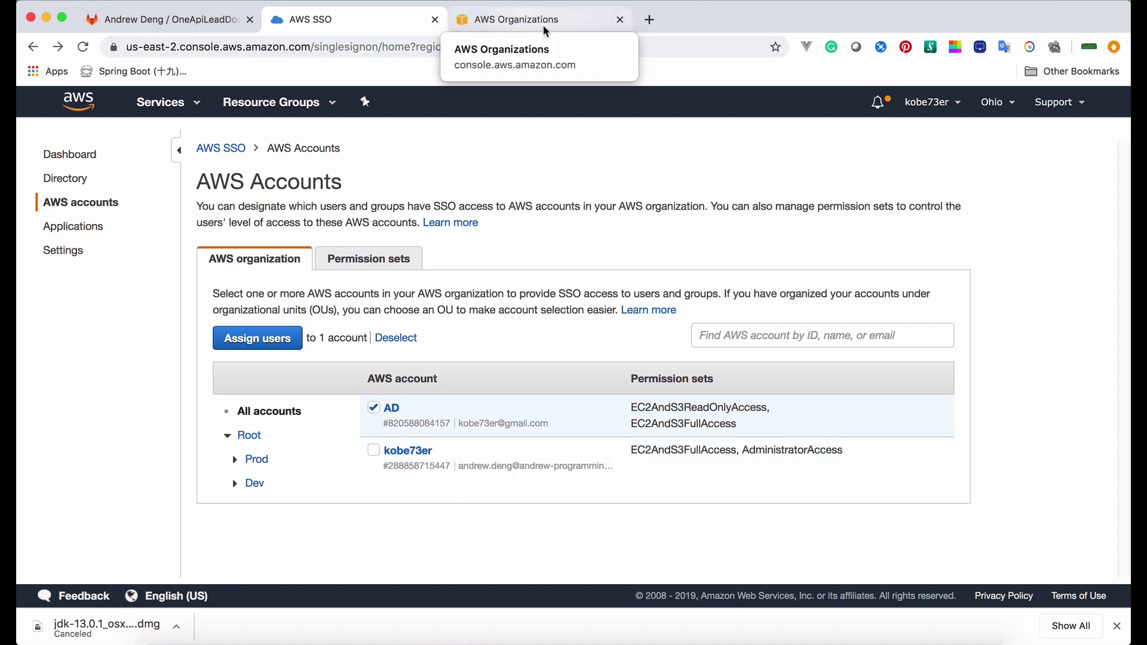
{"action": "left_click", "coordinate": [375, 412]}
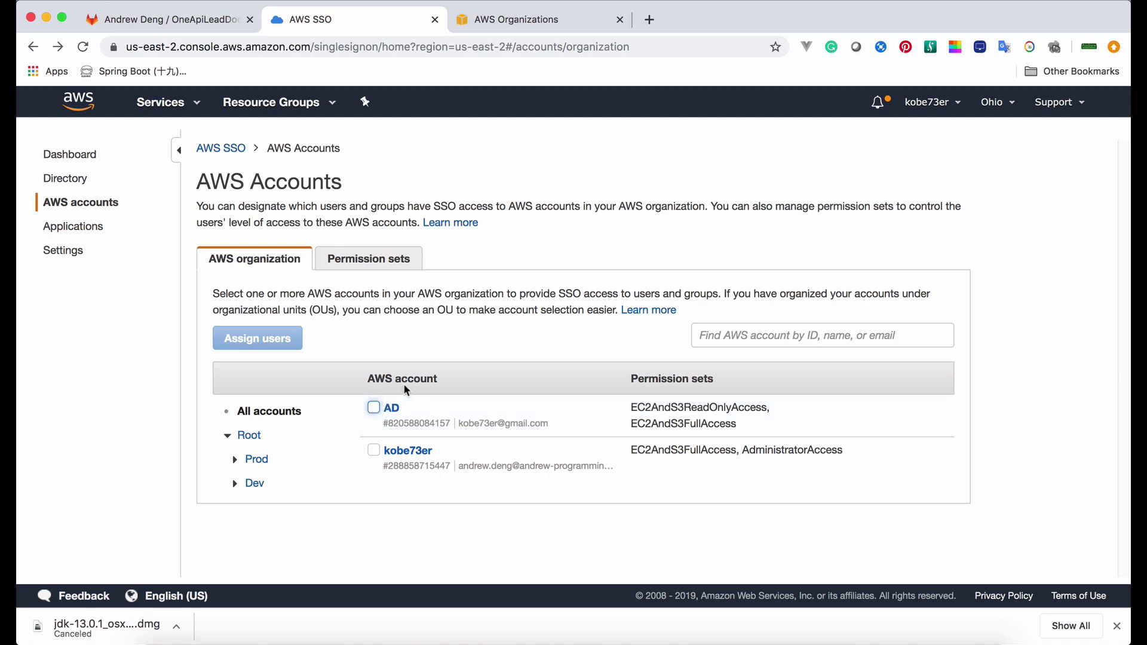
Step: Start a user assignment for the AD account with only the first listed user selected, clearing the Admins group
{"action": "left_click", "coordinate": [374, 408]}
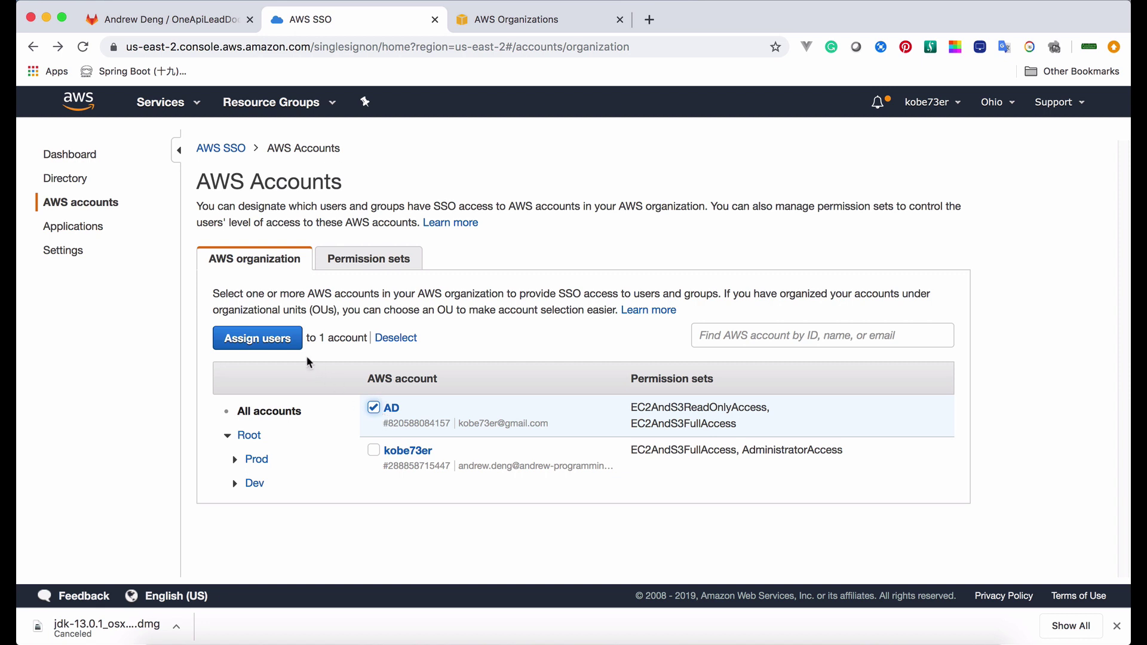
{"action": "left_click", "coordinate": [257, 338]}
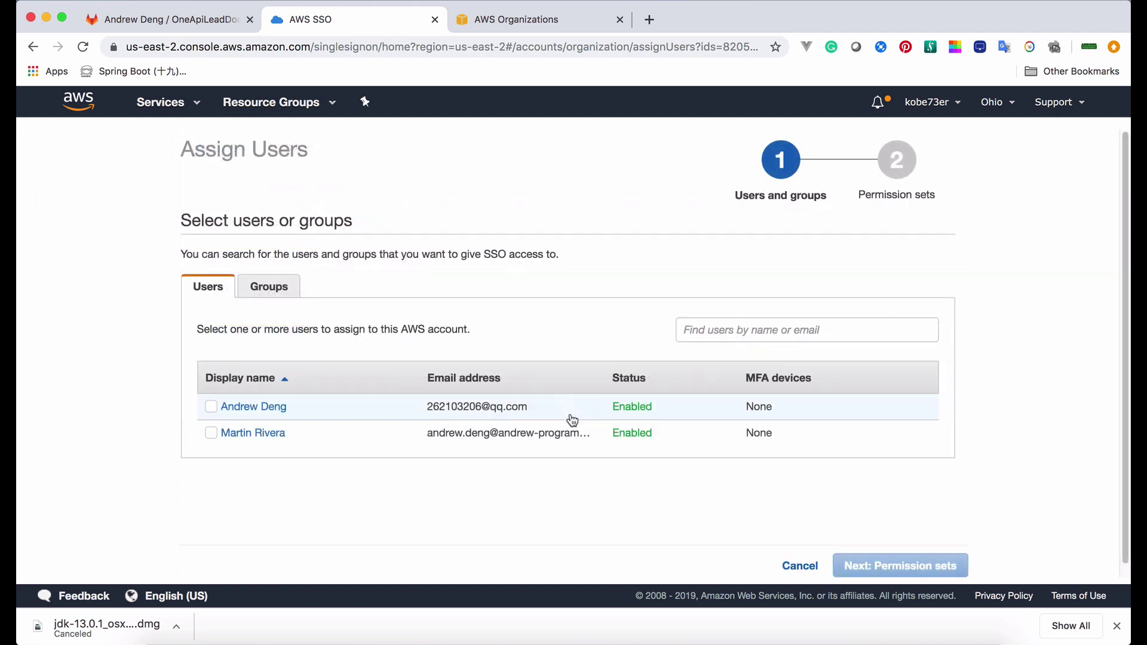
{"action": "left_click", "coordinate": [211, 406]}
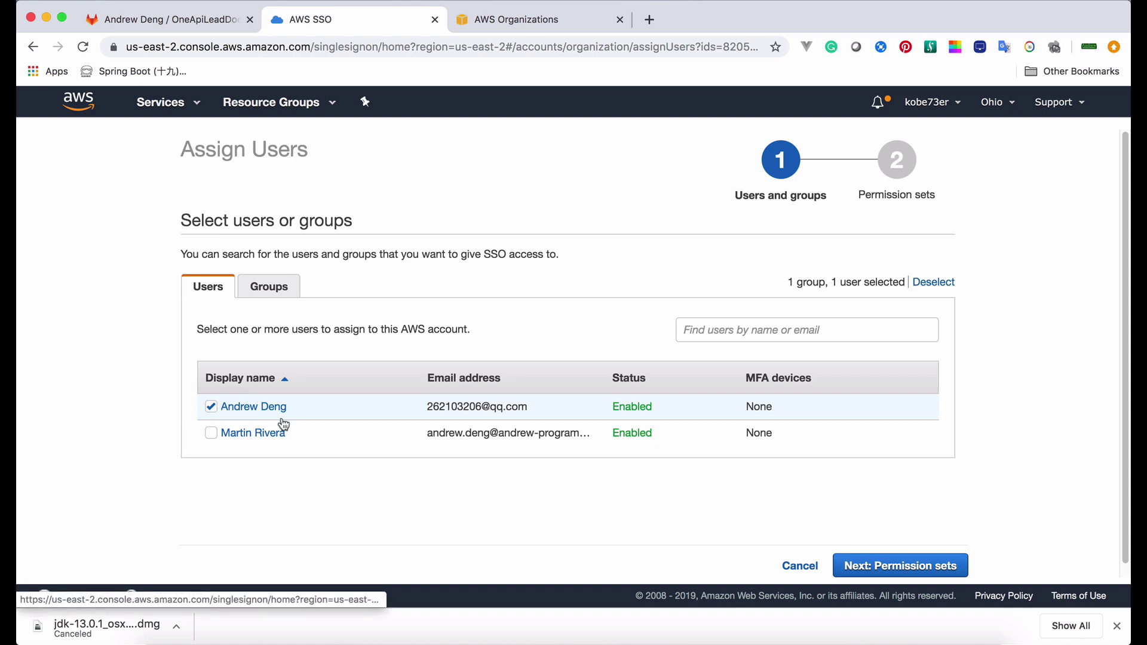
{"action": "left_click", "coordinate": [211, 407]}
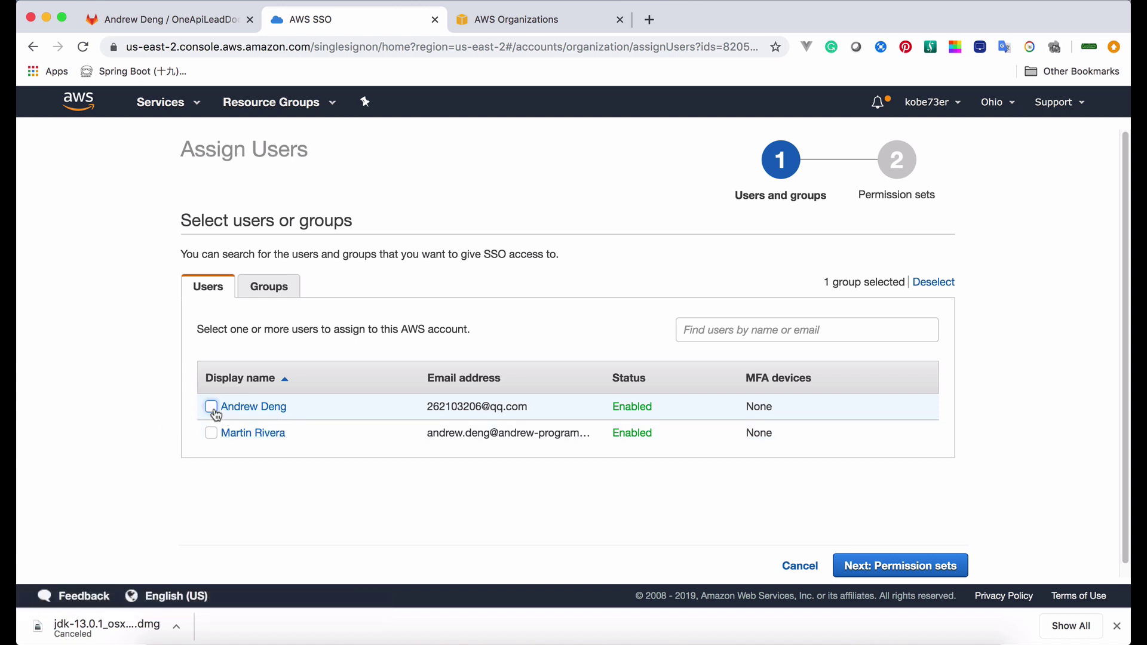
{"action": "left_click", "coordinate": [269, 286]}
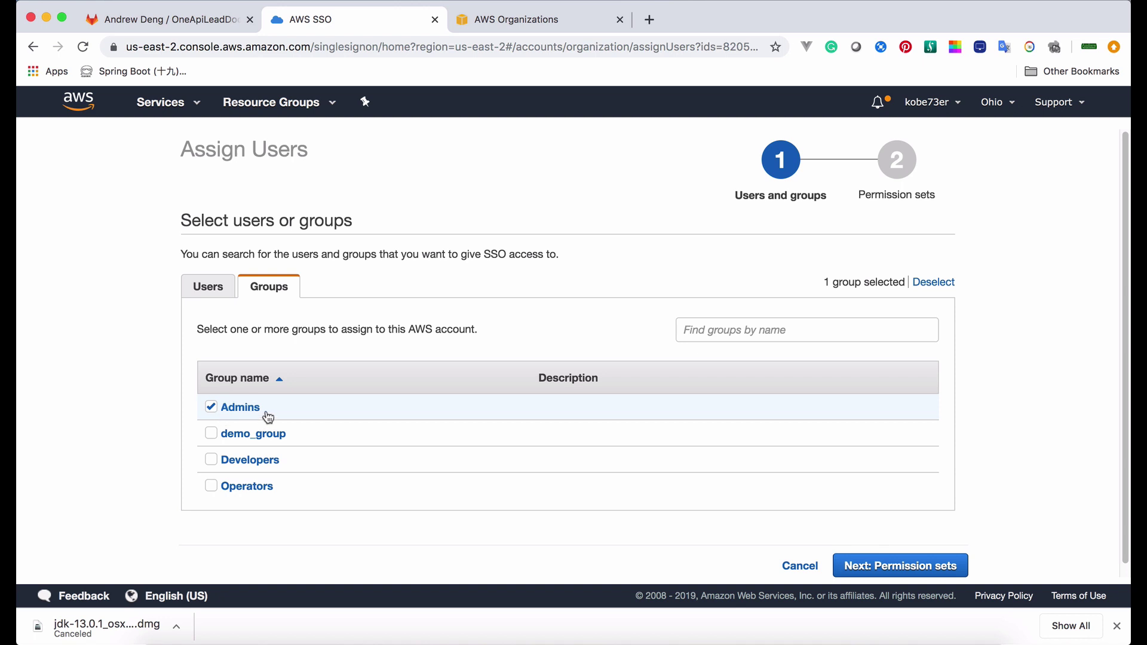
{"action": "left_click", "coordinate": [213, 410]}
{"action": "left_click", "coordinate": [215, 293]}
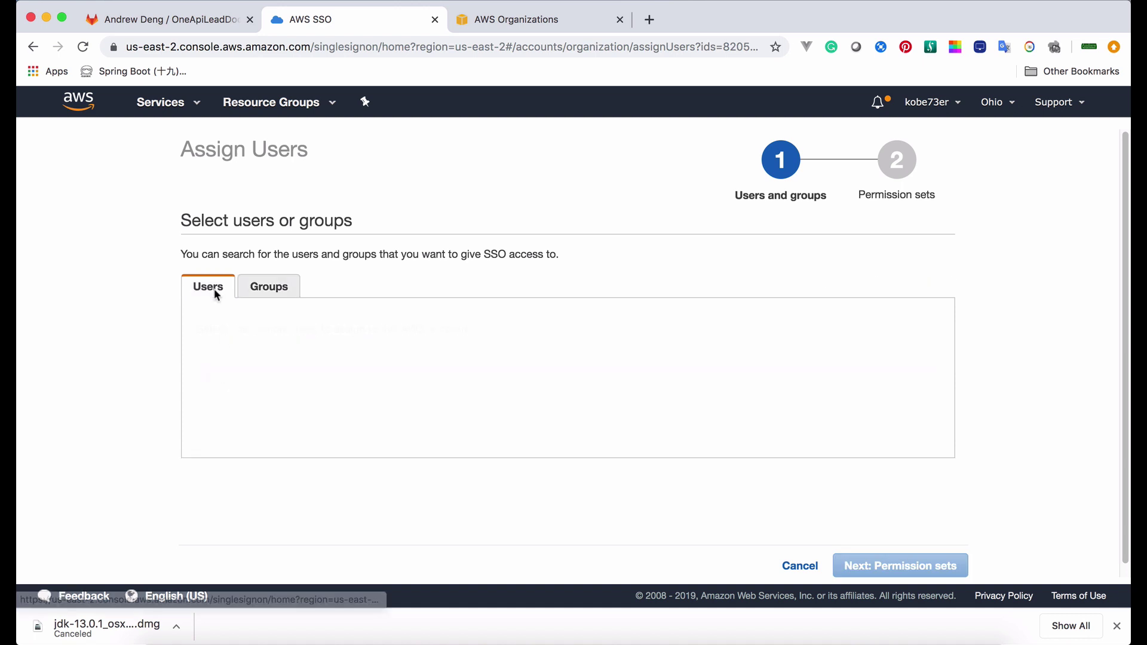
{"action": "left_click", "coordinate": [213, 408]}
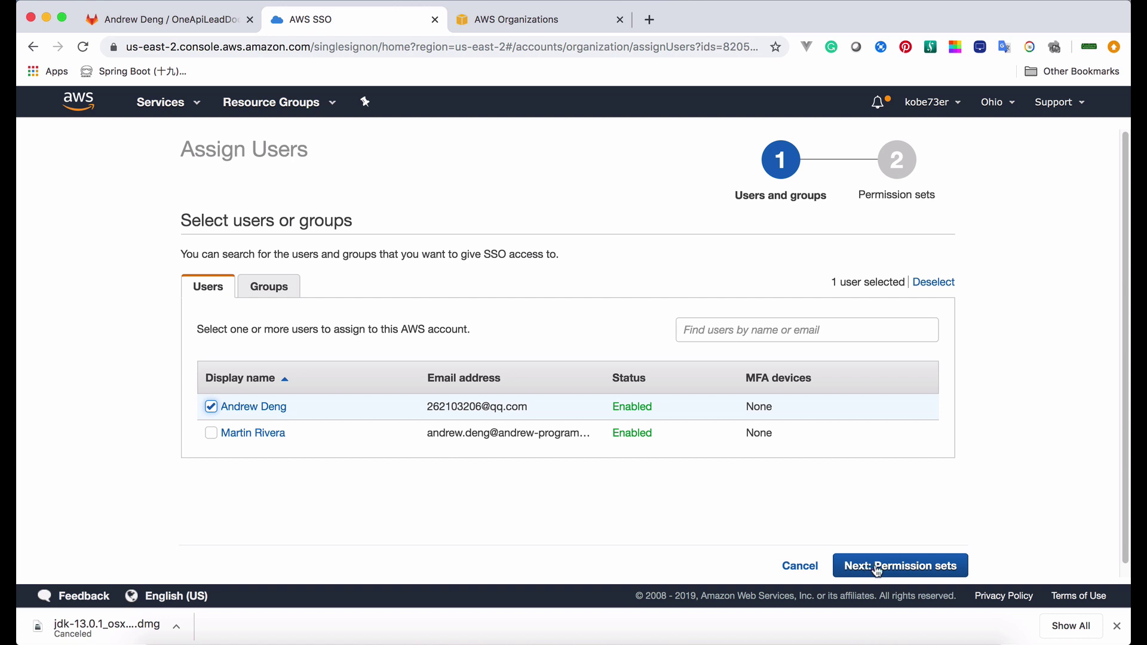
{"action": "left_click", "coordinate": [897, 568]}
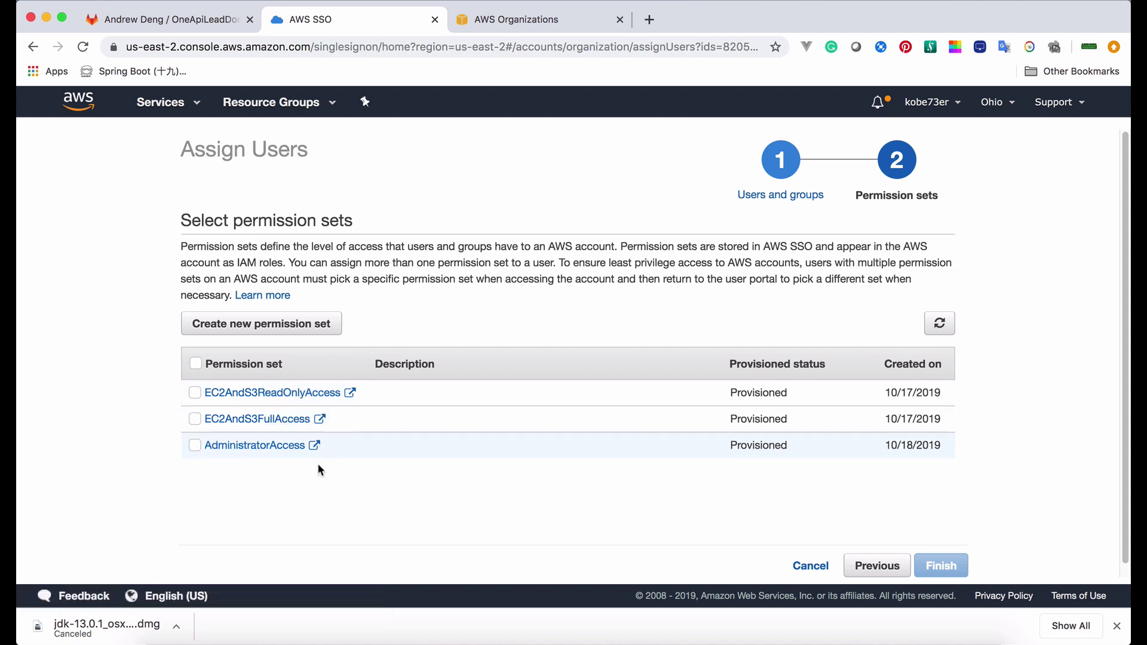
Step: Assign the EC2AndS3ReadOnlyAccess permission set to the selected user and return to the AWS accounts list
{"action": "left_click", "coordinate": [274, 330]}
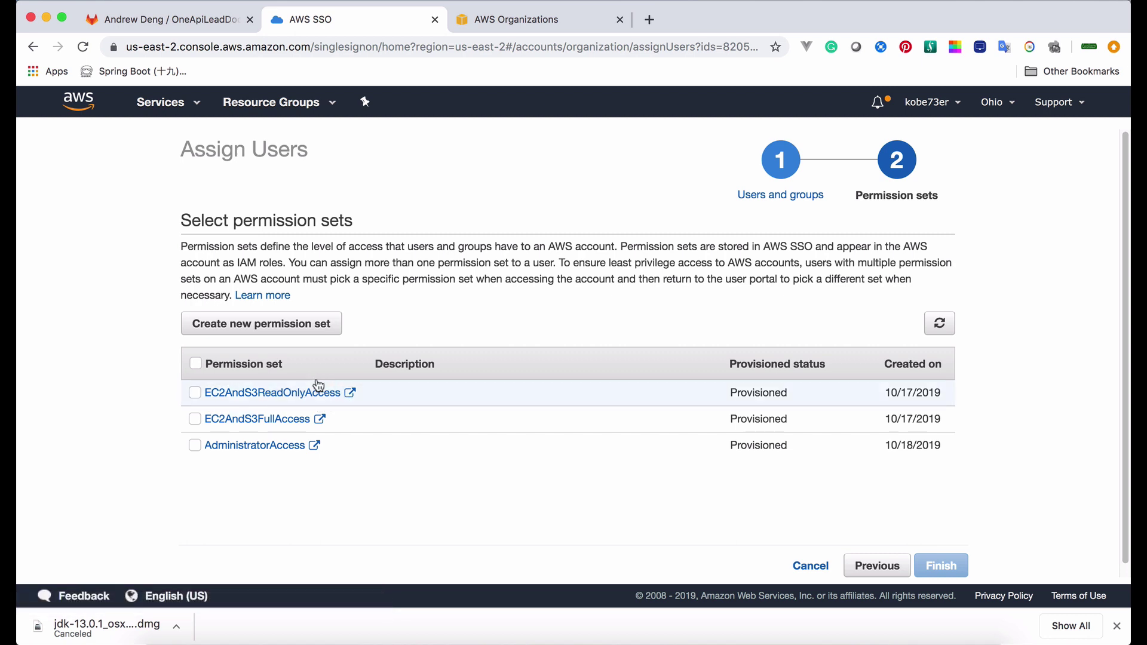
{"action": "left_click", "coordinate": [195, 393]}
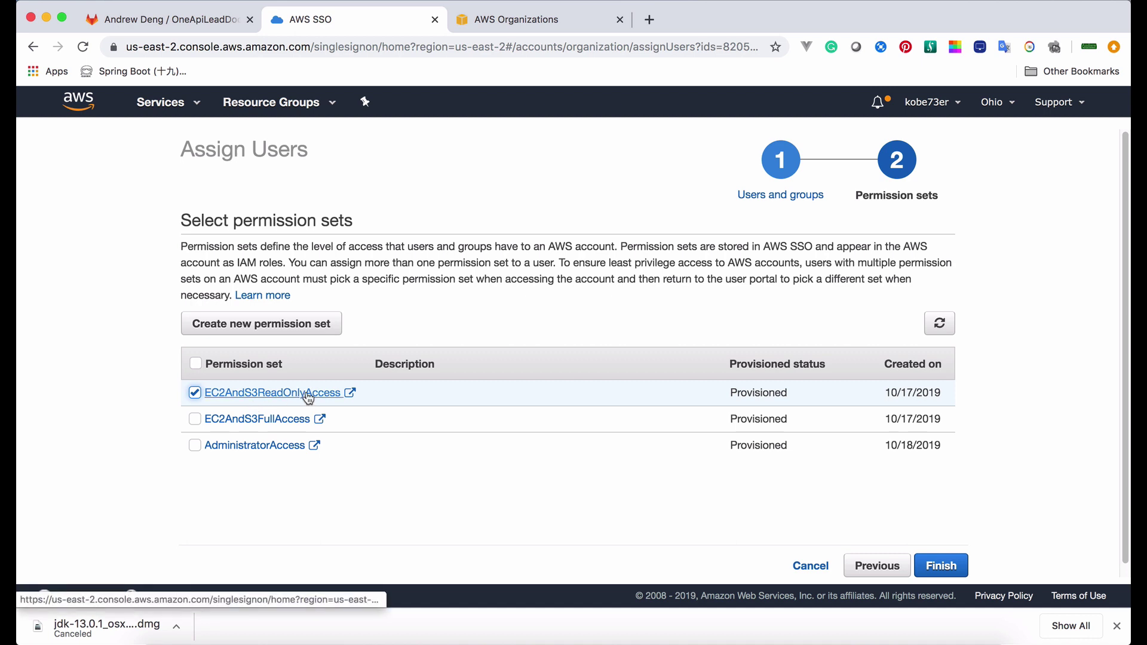
{"action": "left_click", "coordinate": [947, 566]}
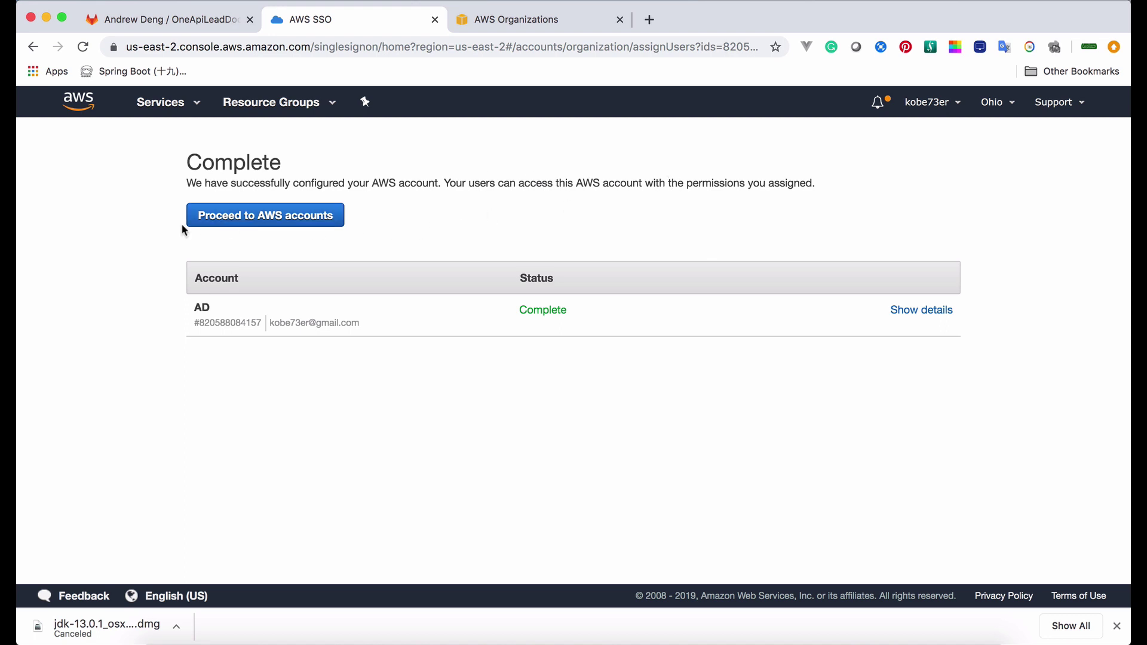
{"action": "left_click", "coordinate": [261, 220]}
{"action": "key", "text": "super+bracketleft"}
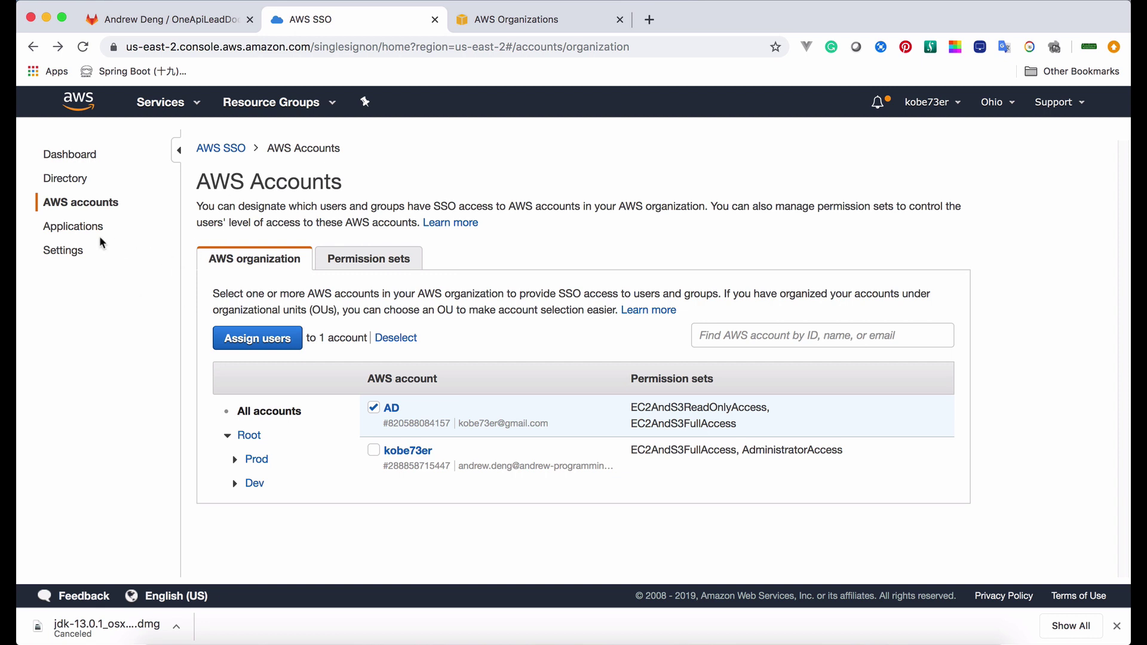
Step: View the SSO applications and directory pages, and open the user portal URL from the directory details
{"action": "left_click", "coordinate": [83, 234]}
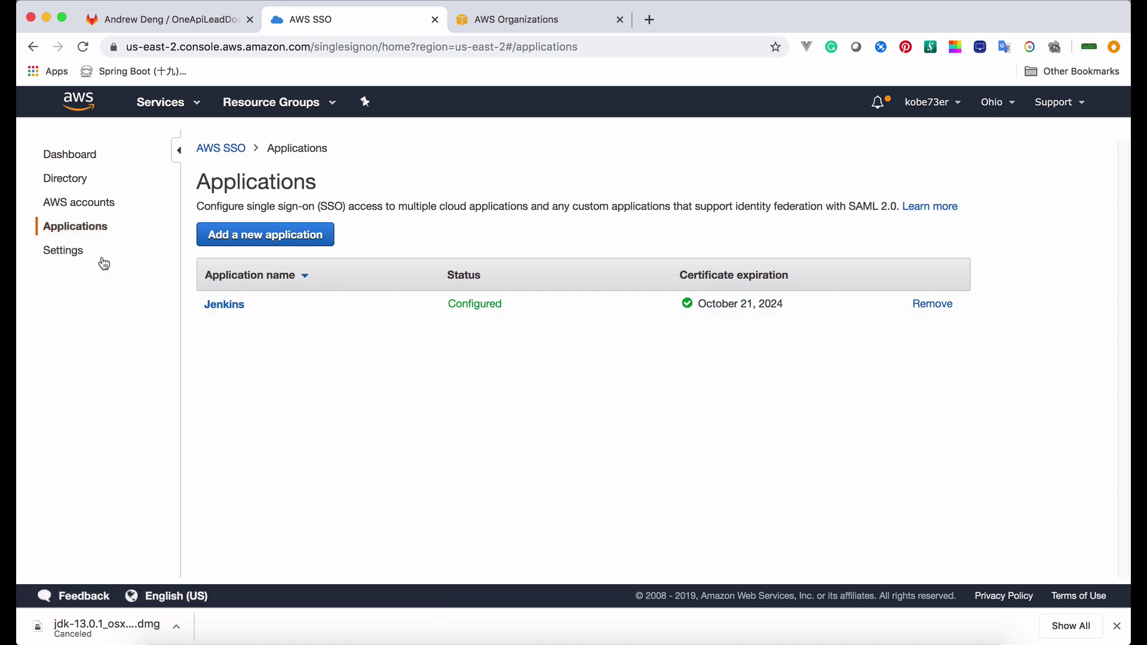
{"action": "left_click", "coordinate": [76, 157]}
{"action": "left_click", "coordinate": [65, 179]}
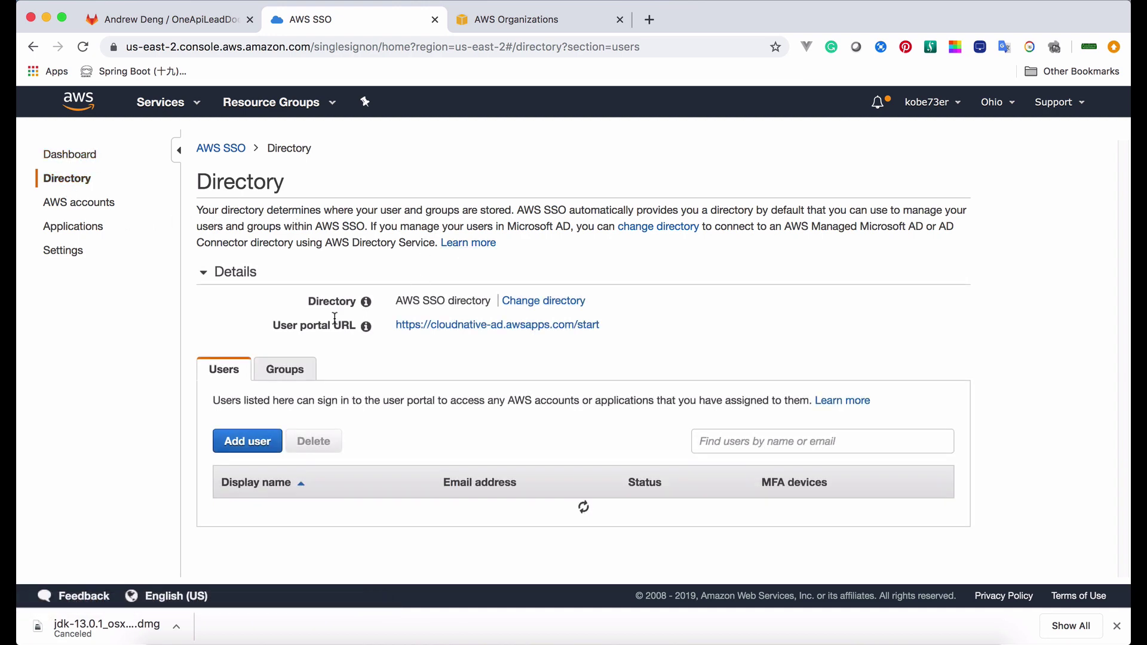
{"action": "left_click_drag", "start_coordinate": [273, 325], "coordinate": [364, 335]}
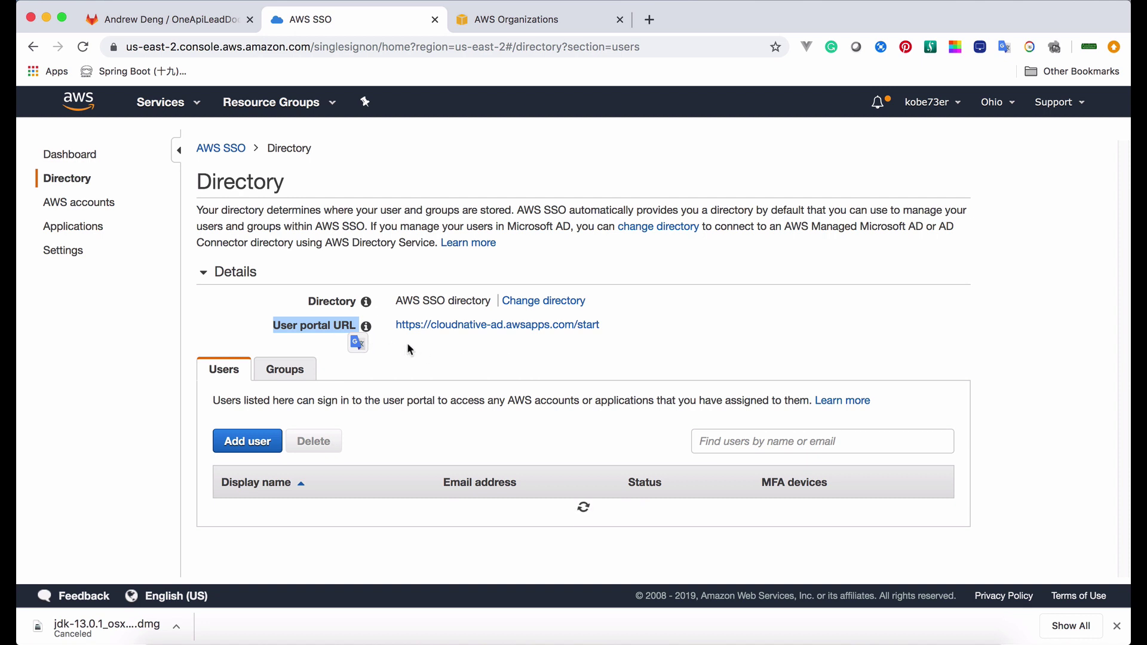
{"action": "left_click", "coordinate": [489, 347]}
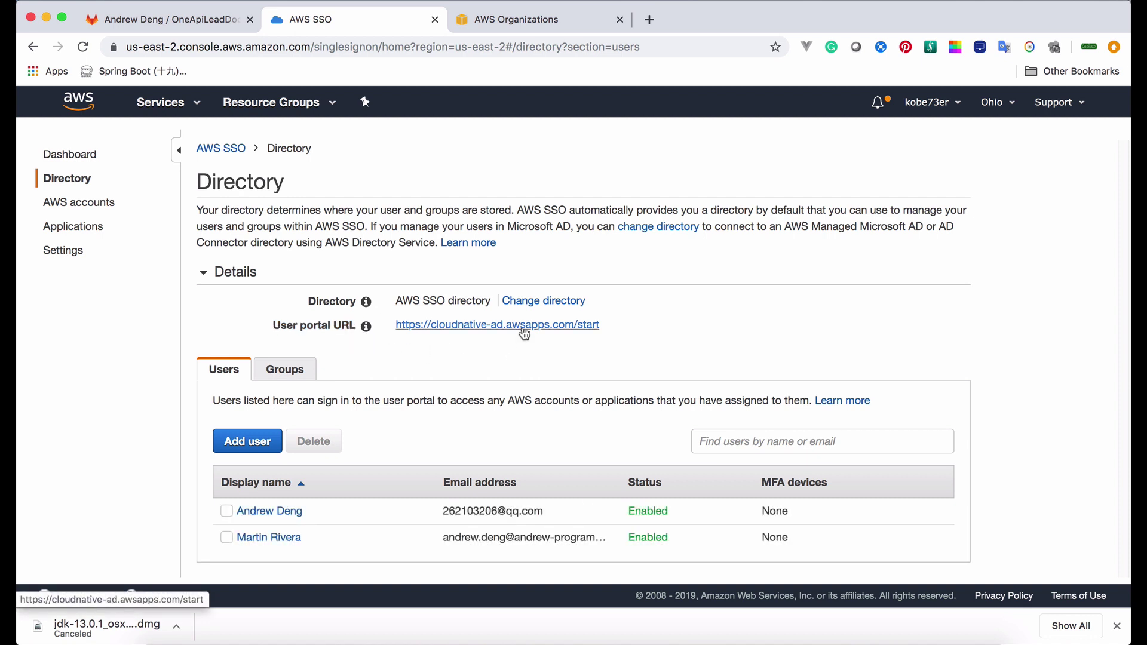
{"action": "left_click", "coordinate": [525, 330]}
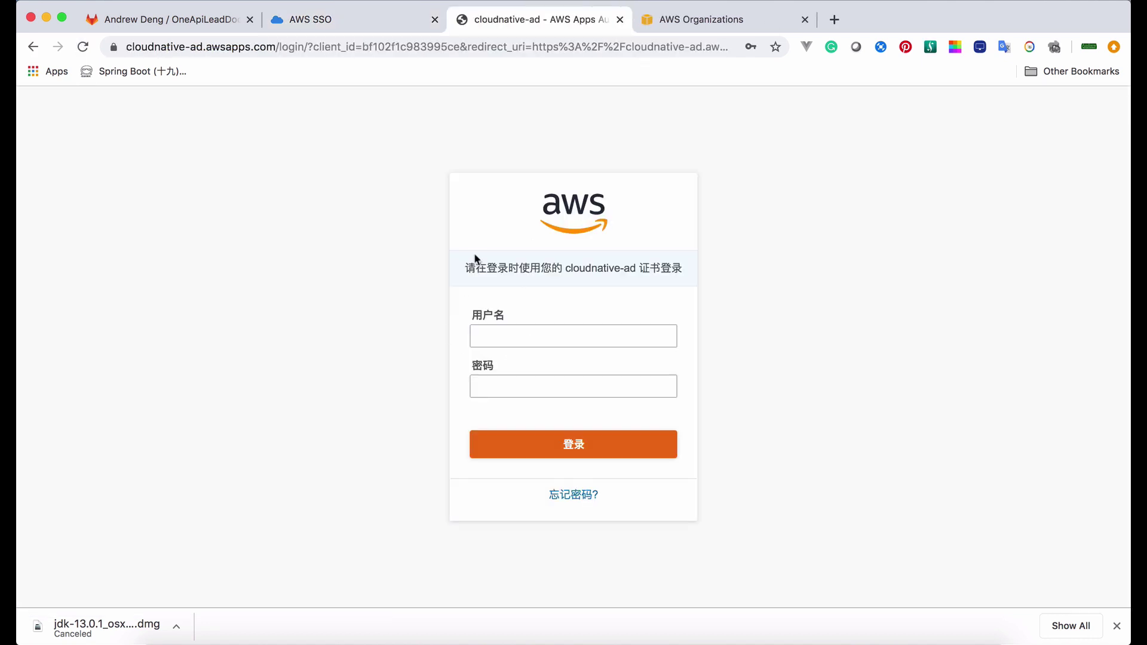
Step: Sign in to the user portal with the assigned user's saved e-mail and password, checking the directory for the right user
{"action": "left_click", "coordinate": [543, 336]}
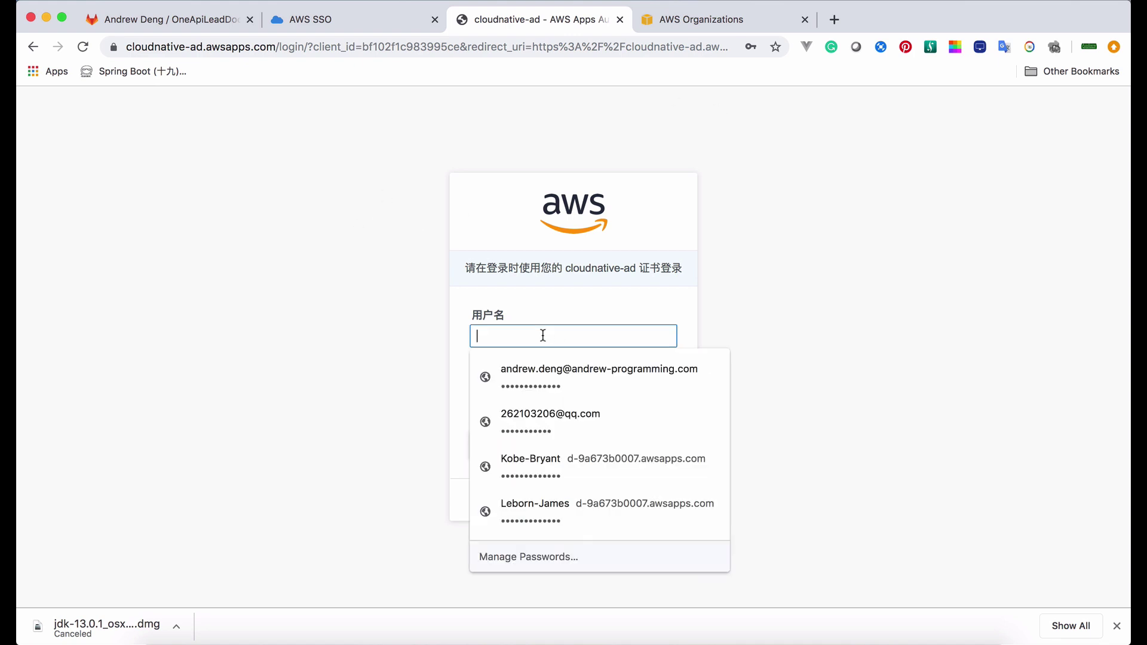
{"action": "left_click", "coordinate": [422, 309]}
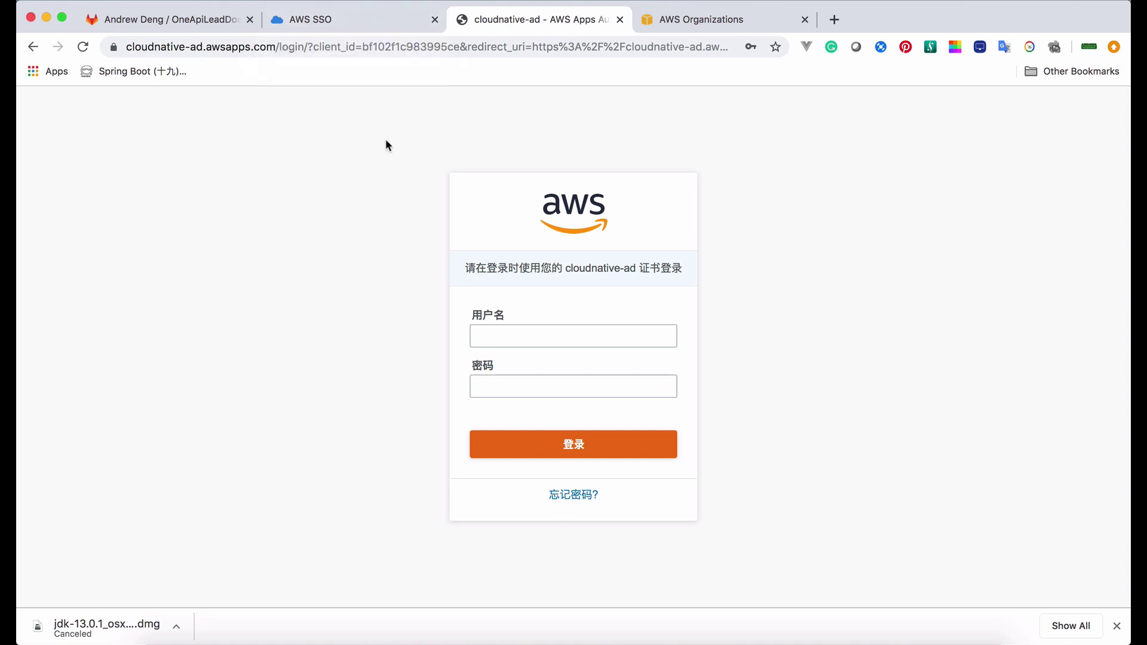
{"action": "left_click", "coordinate": [350, 22]}
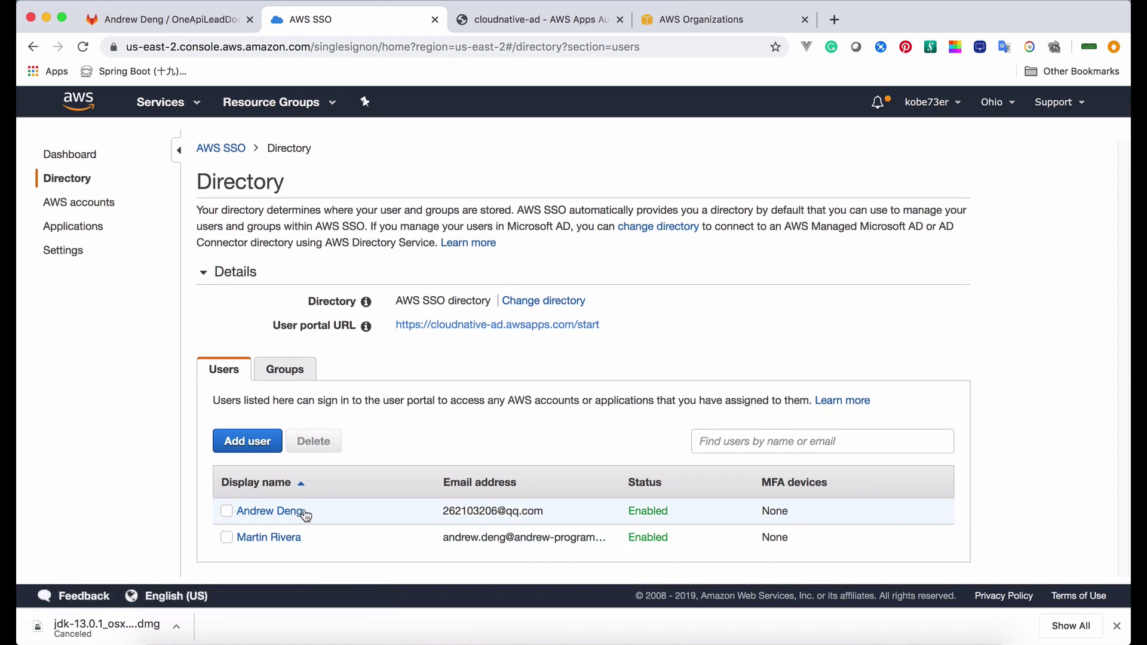
{"action": "left_click", "coordinate": [535, 9]}
{"action": "left_click", "coordinate": [552, 331]}
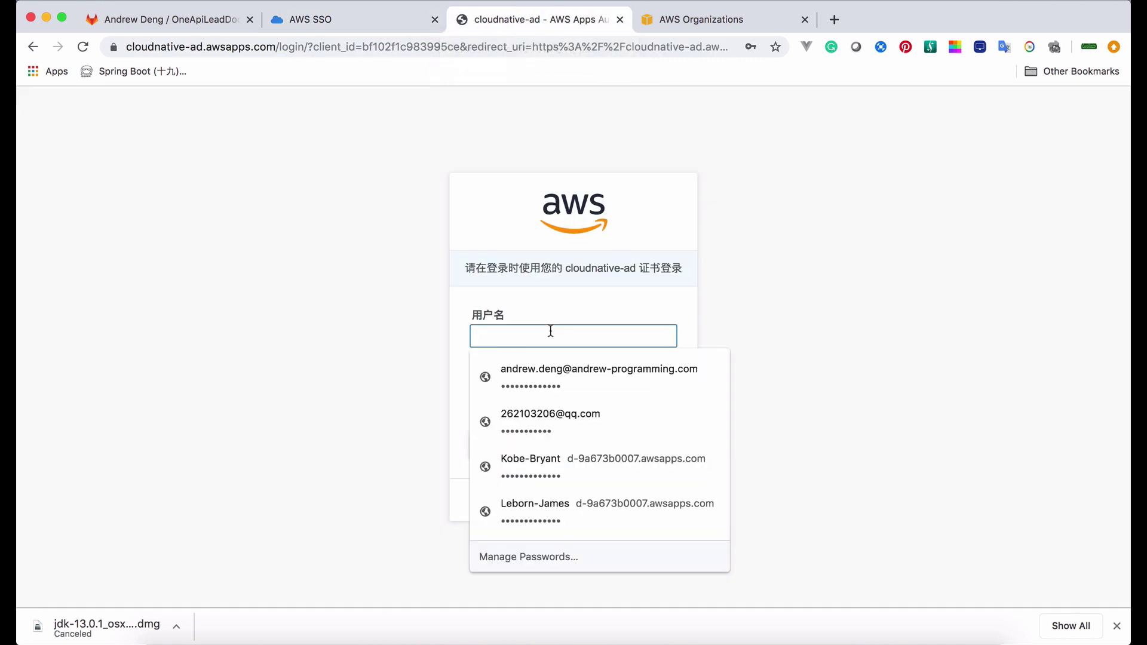
{"action": "left_click", "coordinate": [562, 418]}
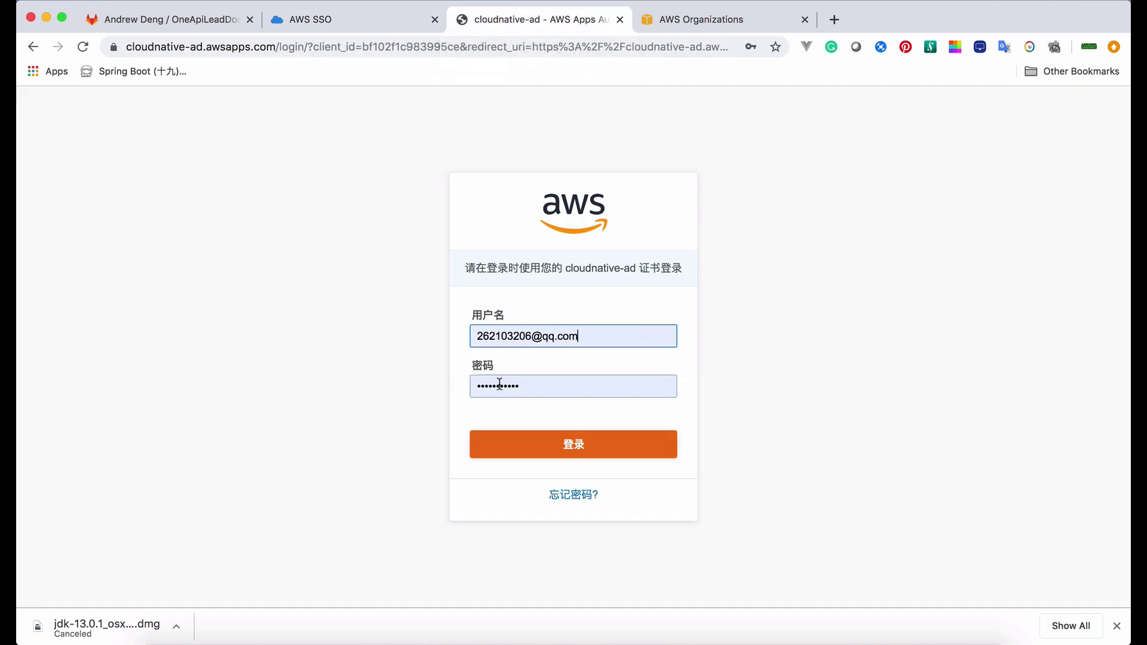
{"action": "left_click", "coordinate": [598, 456]}
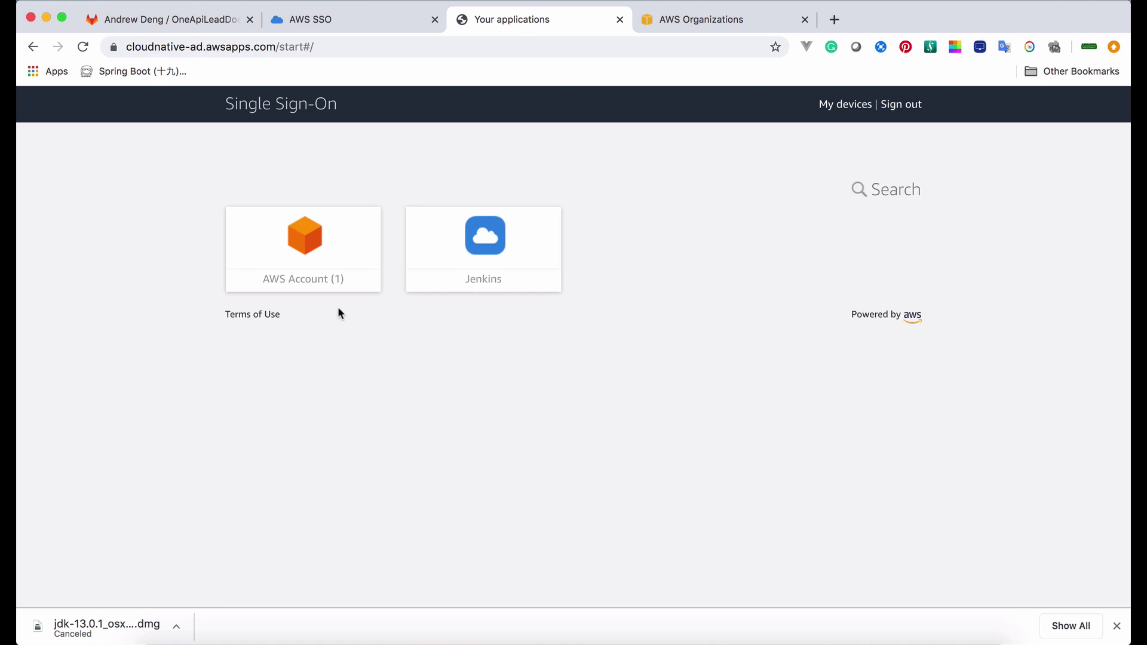
Step: Open the management console for the AD account with the EC2AndS3ReadOnlyAccess permission set
{"action": "left_click", "coordinate": [308, 263]}
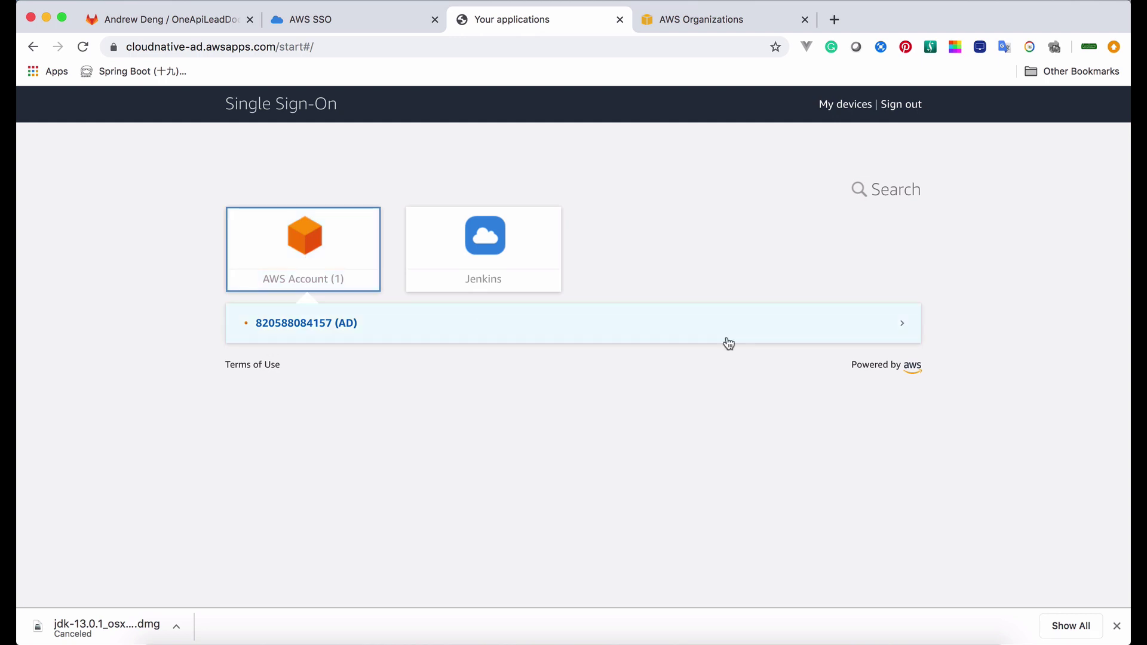
{"action": "left_click", "coordinate": [896, 328]}
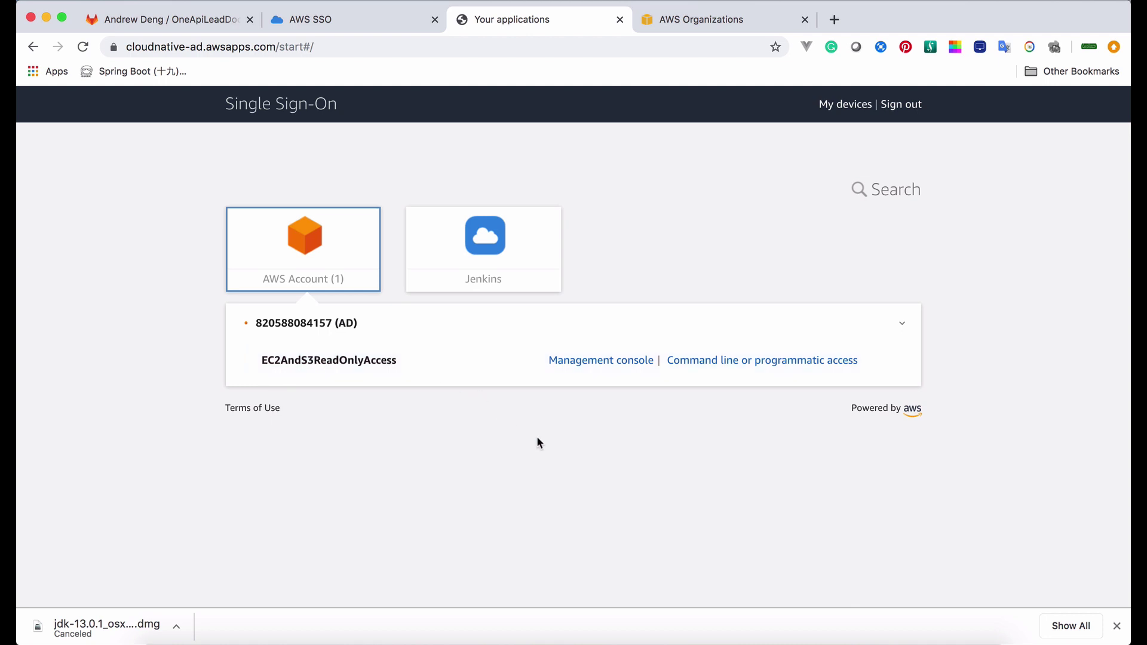
{"action": "left_click", "coordinate": [590, 362]}
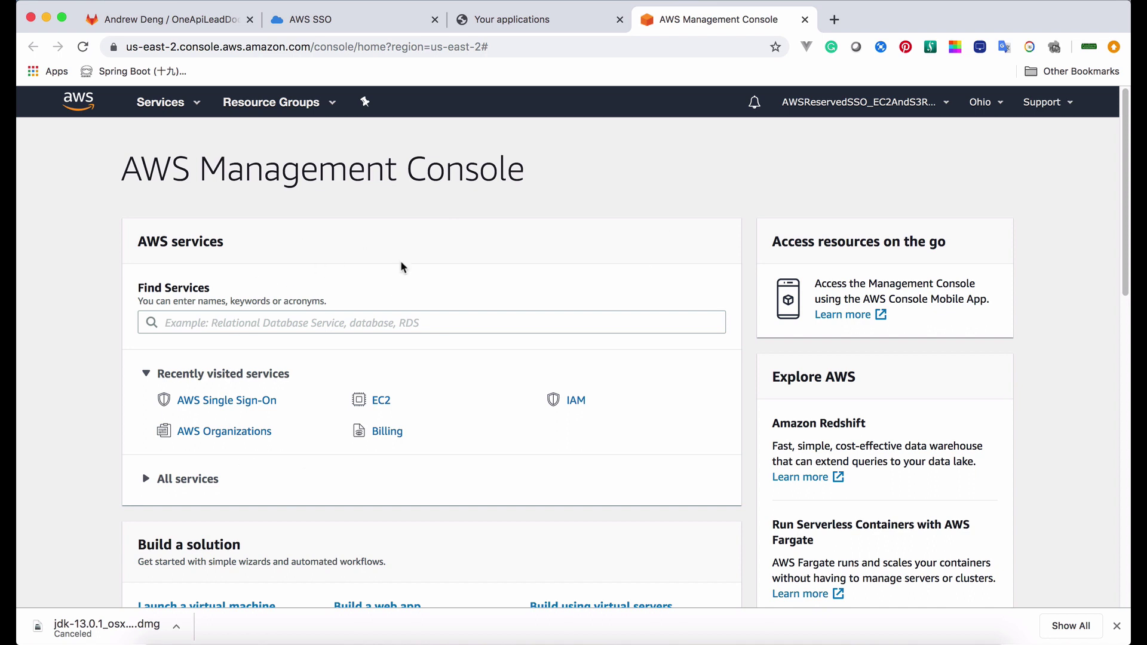
Step: Check the federated login and account details of the console session, and look over the console home page
{"action": "left_click", "coordinate": [930, 107]}
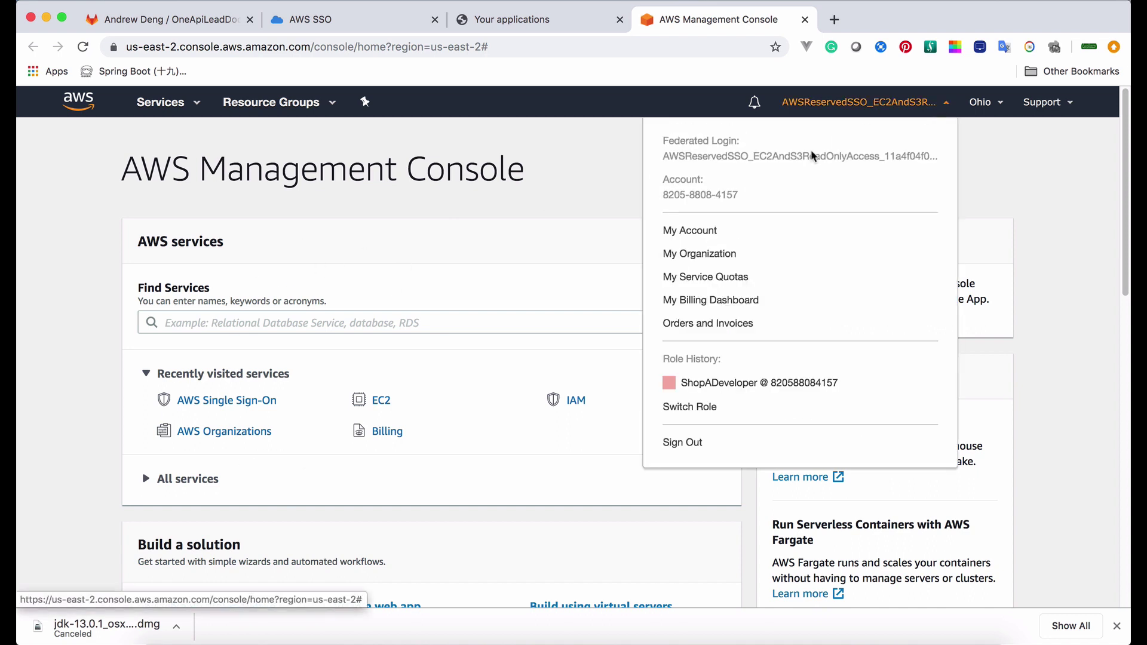
{"action": "left_click", "coordinate": [1051, 156]}
{"action": "scroll", "coordinate": [287, 400], "scroll_direction": "down", "scroll_amount": 15}
{"action": "scroll", "coordinate": [287, 400], "scroll_direction": "up", "scroll_amount": 14}
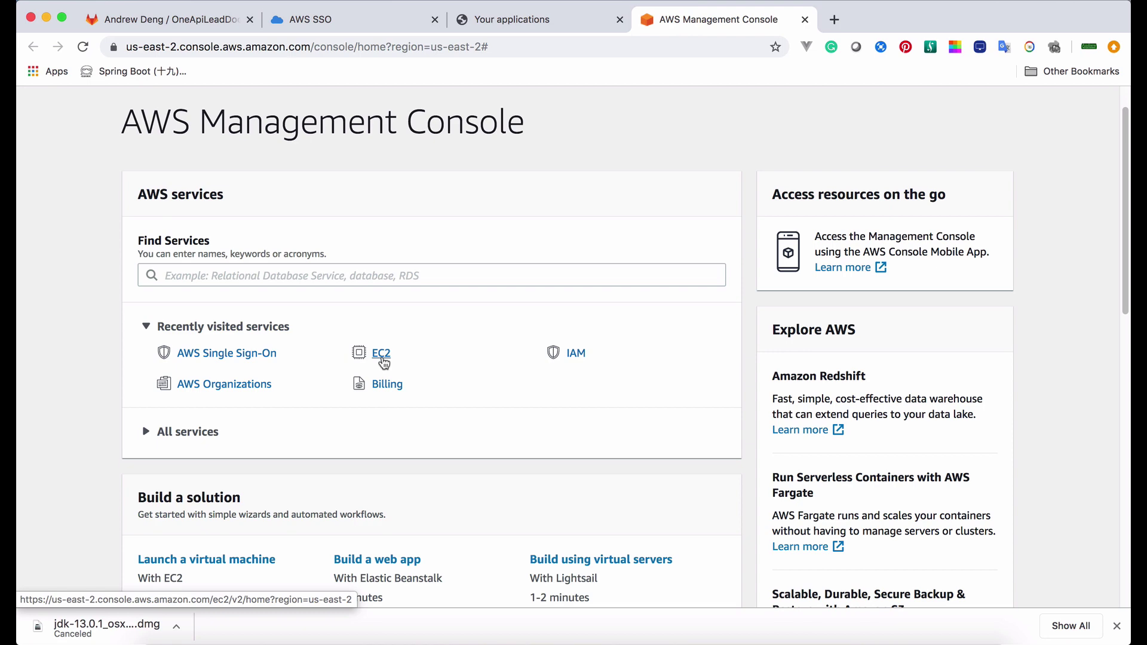
Step: Open the EC2 dashboard and the ECS service to check what the read-only role can access
{"action": "left_click", "coordinate": [382, 358]}
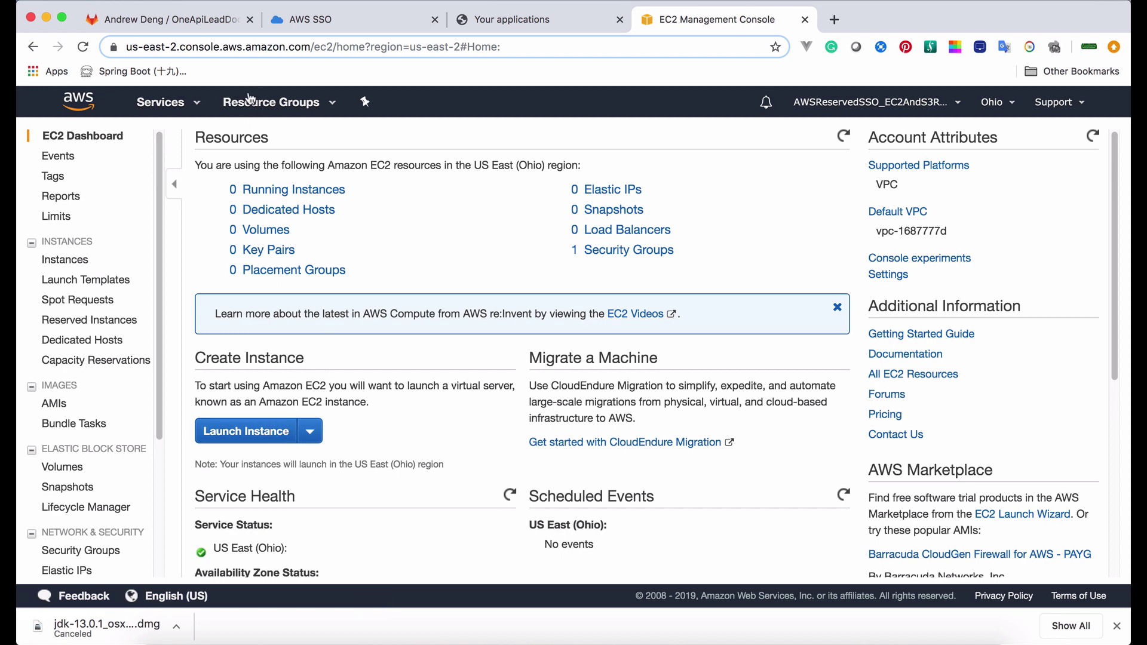
{"action": "left_click", "coordinate": [180, 102]}
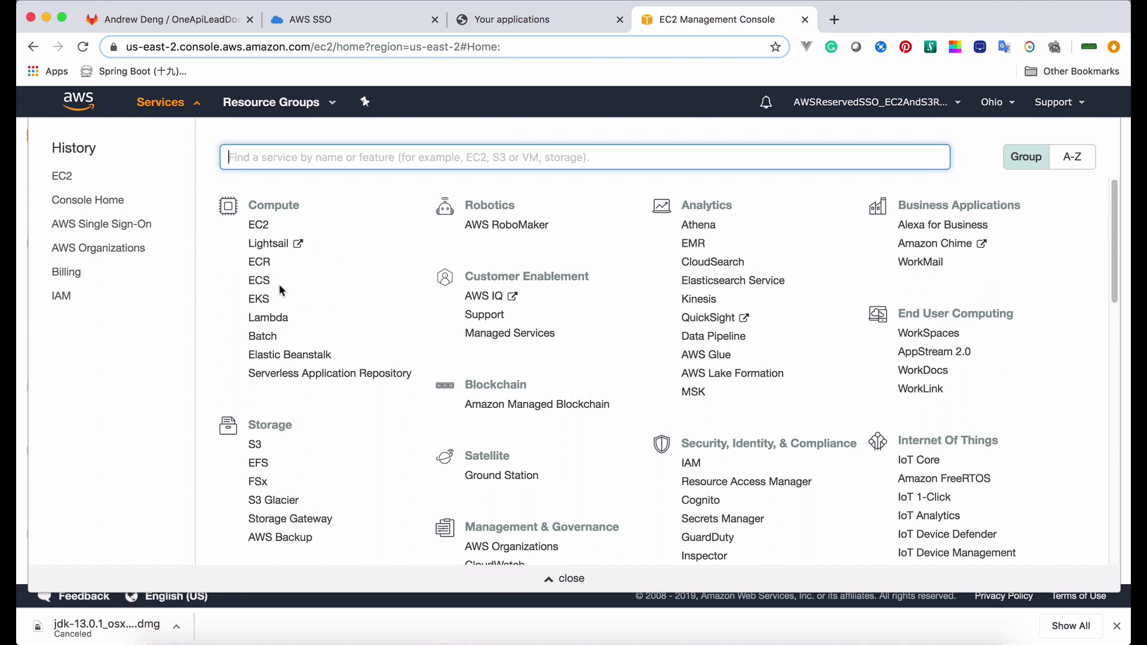
{"action": "left_click", "coordinate": [260, 282]}
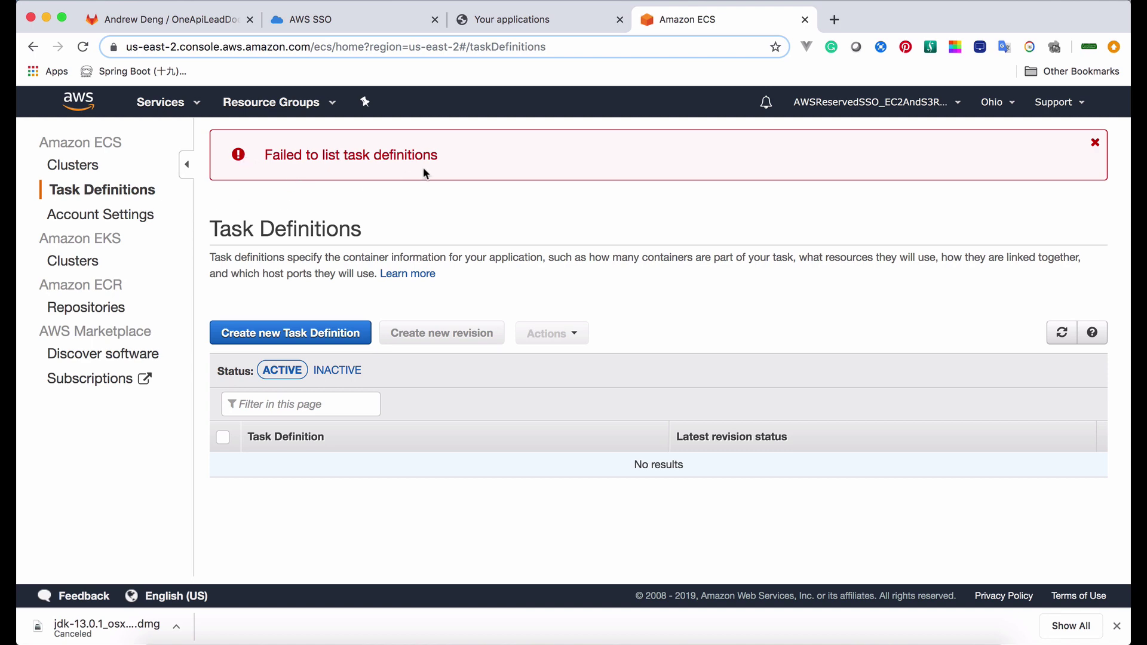
Step: Examine the Amazon ECS account settings for the read-only role, and open the list of AWS services
{"action": "left_click", "coordinate": [145, 206]}
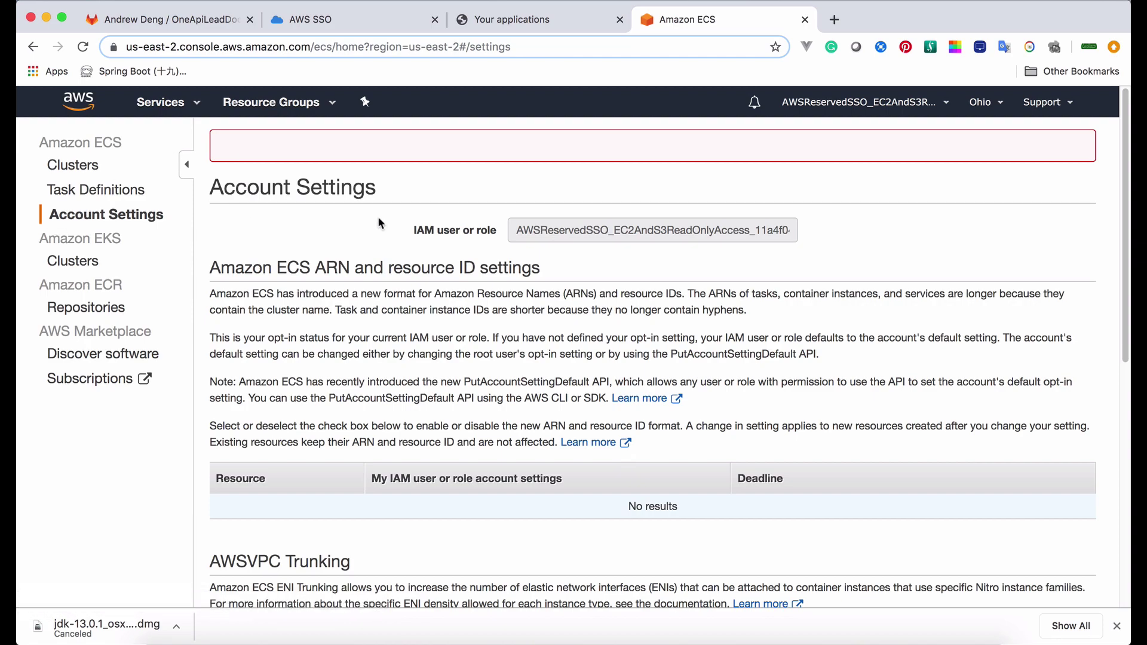
{"action": "scroll", "coordinate": [379, 217], "scroll_direction": "down", "scroll_amount": 2}
{"action": "scroll", "coordinate": [380, 219], "scroll_direction": "down", "scroll_amount": 5}
{"action": "scroll", "coordinate": [419, 192], "scroll_direction": "up", "scroll_amount": 10}
{"action": "left_click", "coordinate": [179, 107]}
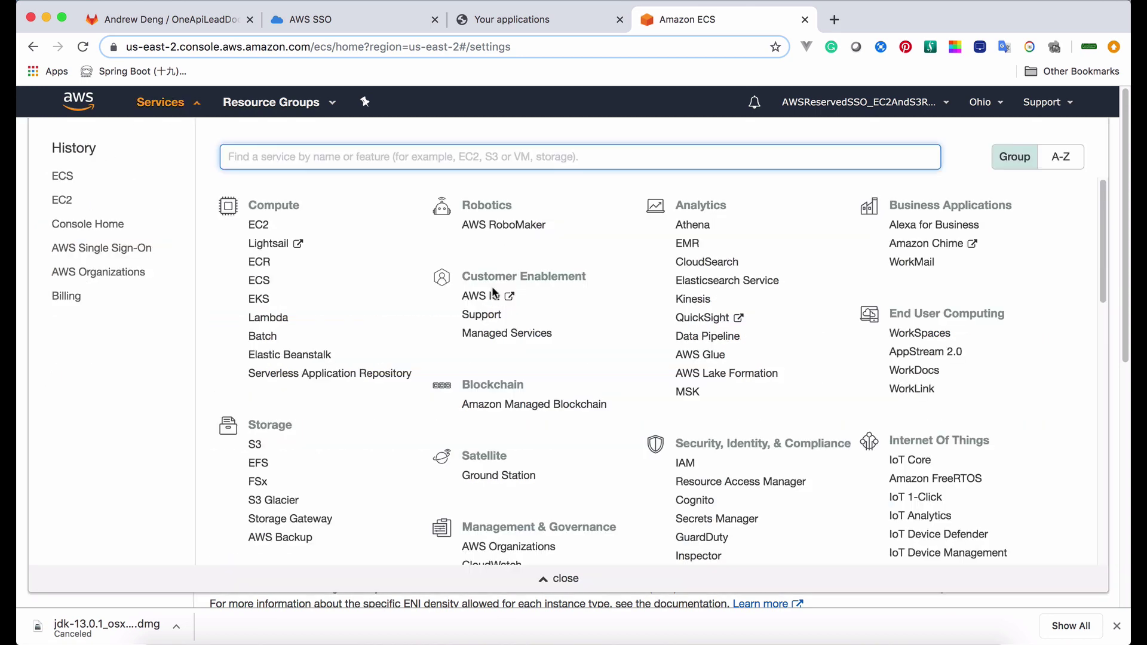
Step: Compare the AWS SSO directory session with the federated console account, and review the blog diagram on managing SSO access to multiple AWS accounts
{"action": "left_click", "coordinate": [359, 21]}
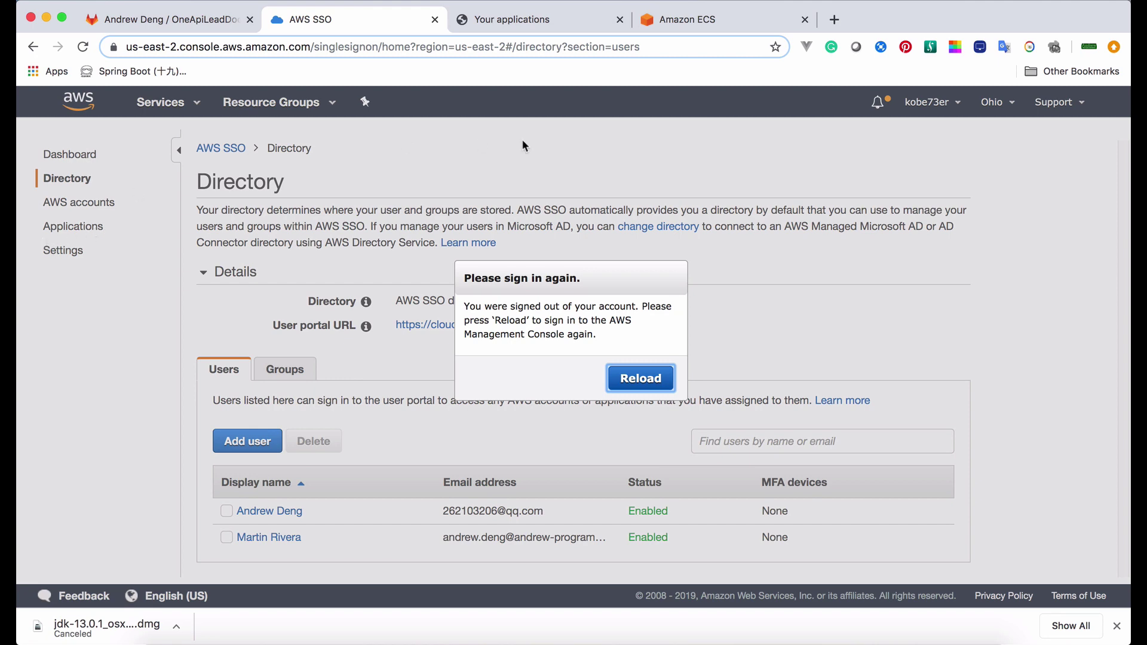
{"action": "left_click", "coordinate": [674, 26]}
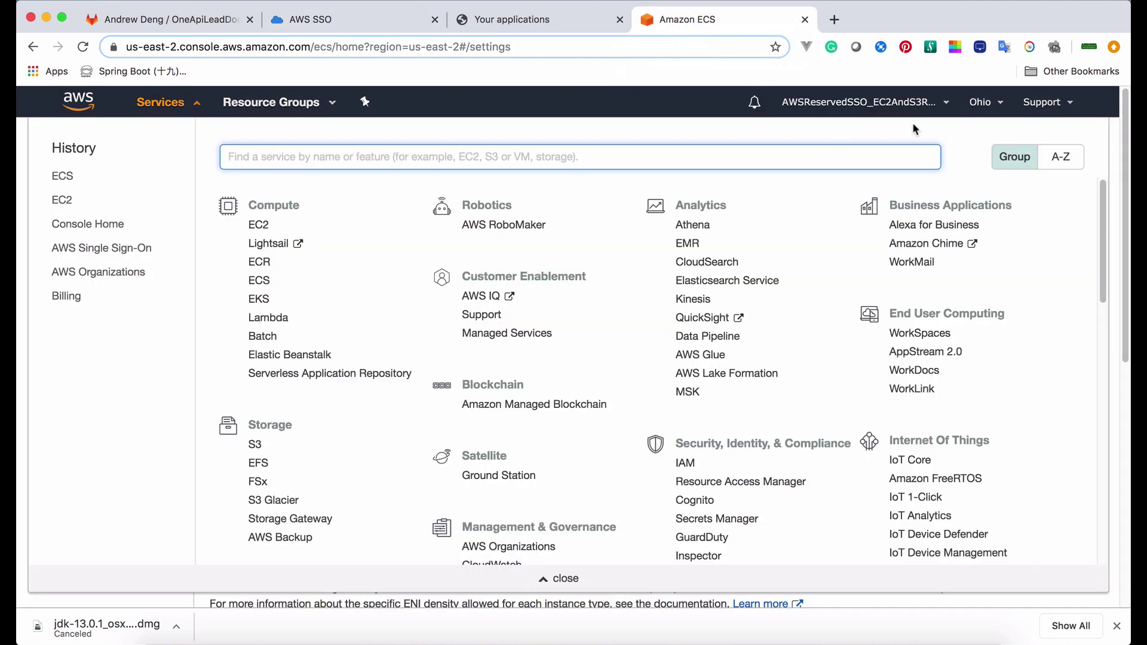
{"action": "left_click", "coordinate": [908, 103]}
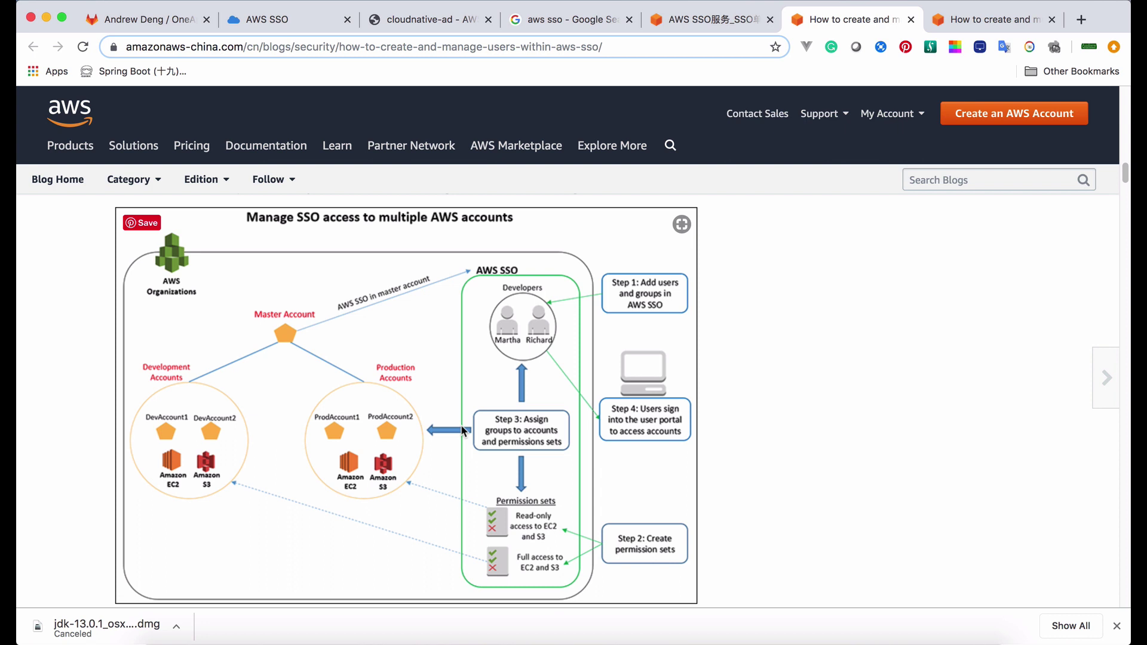
{"action": "scroll", "coordinate": [463, 430], "scroll_direction": "up", "scroll_amount": 1}
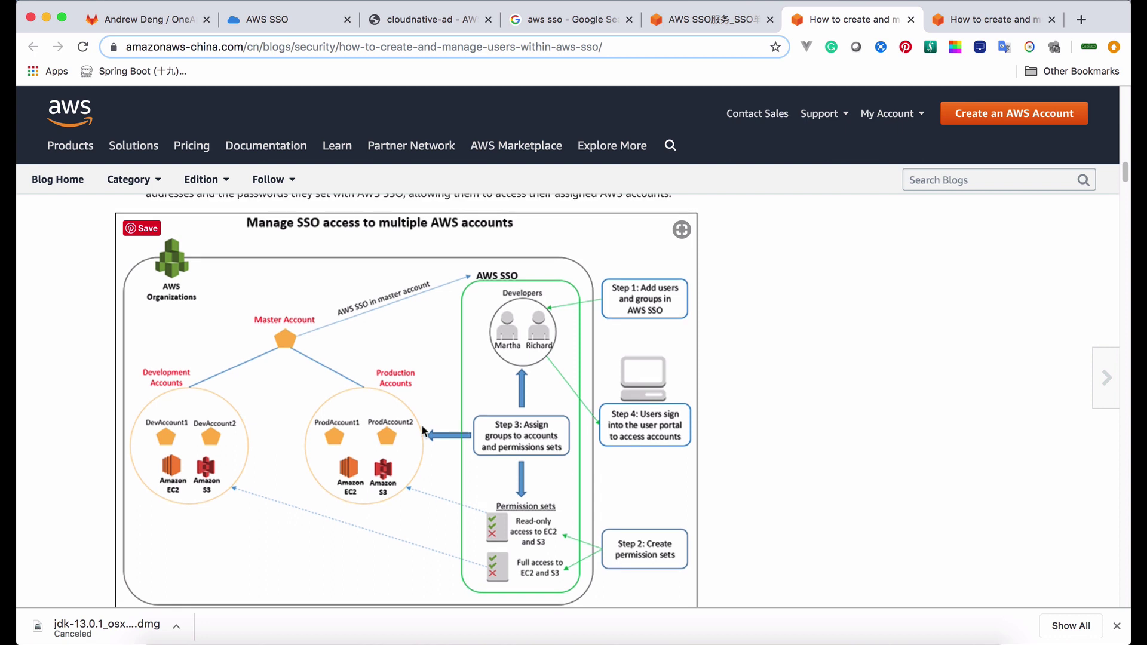